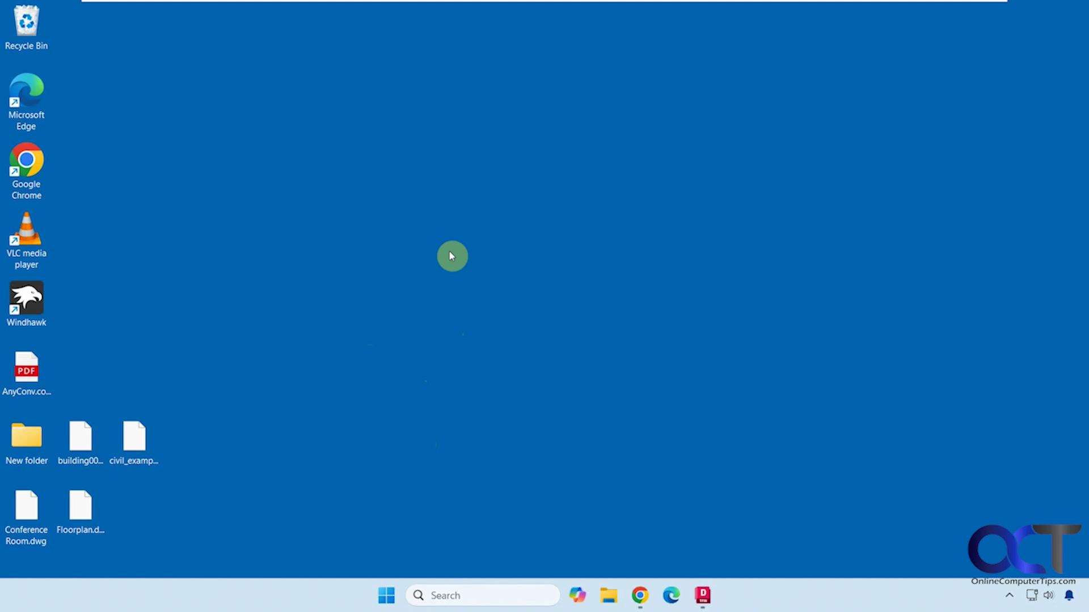
- Look over the four desktop DWG files, then return to Chrome's AnyConv DWG to PDF page
click(85, 447)
click(121, 448)
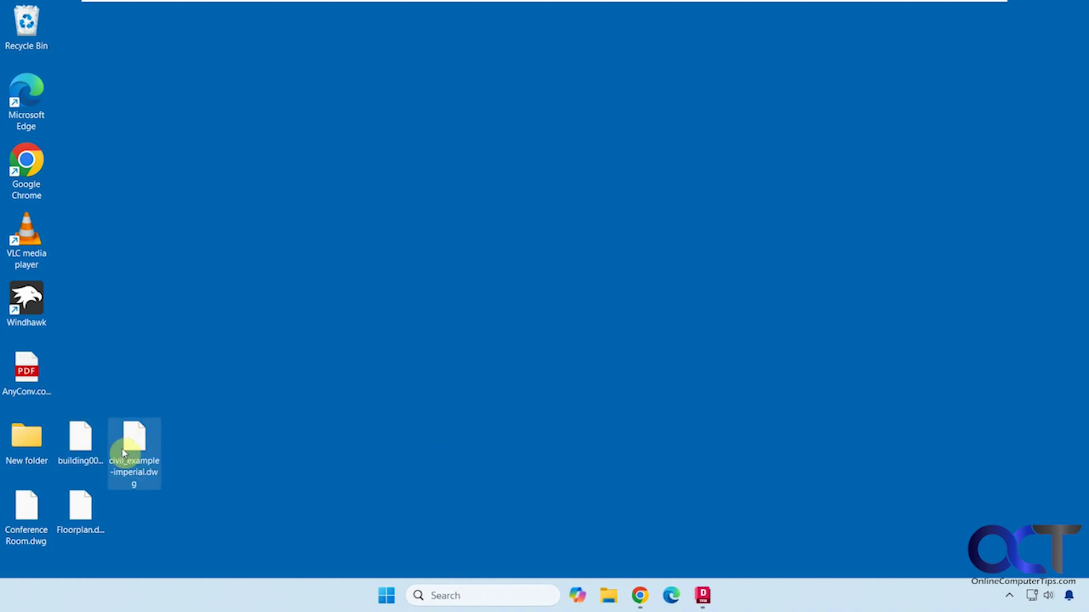
click(88, 504)
click(50, 513)
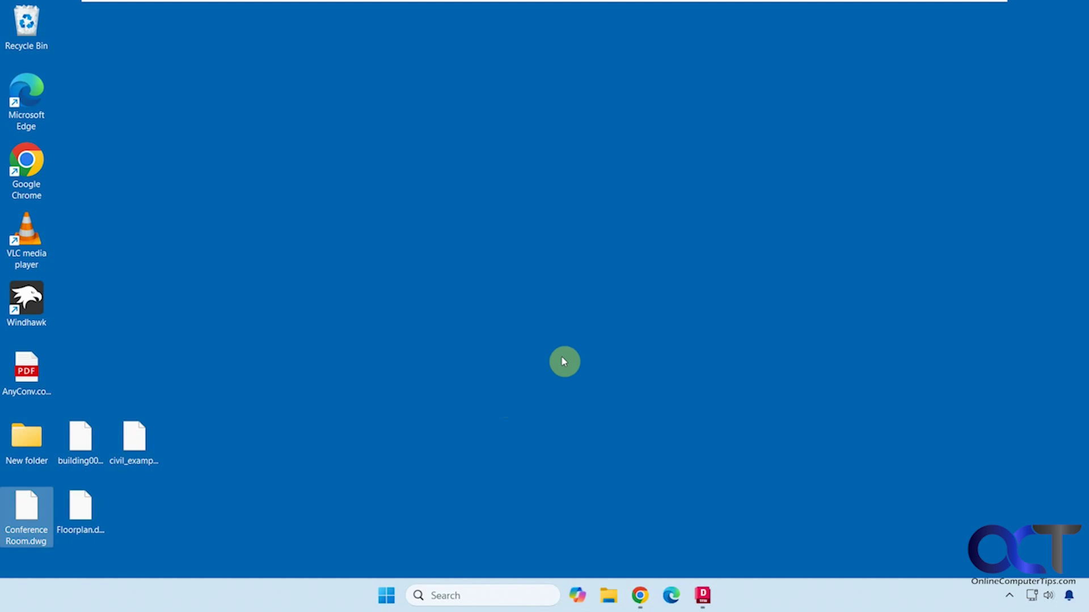
click(640, 594)
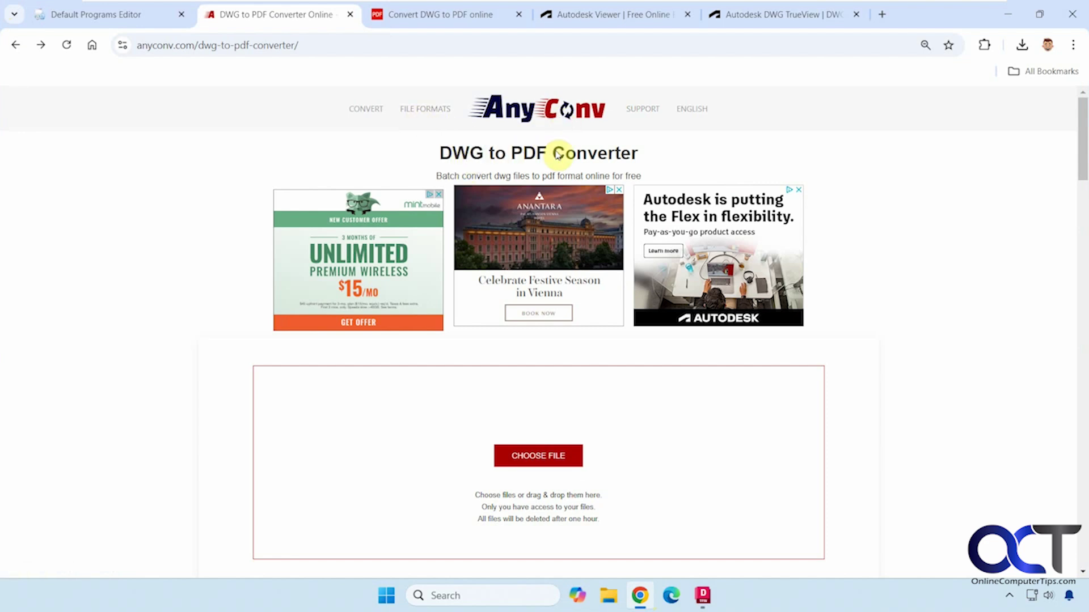
- Upload civil_example-imperial.dwg to AnyConv, keeping PDF as the output format
click(538, 455)
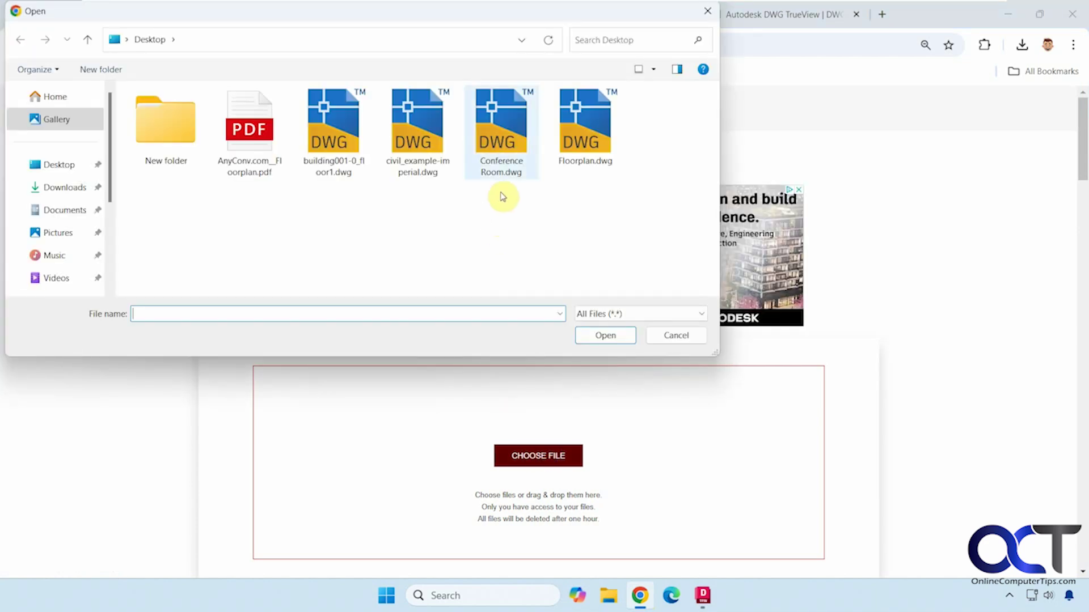
double_click(441, 158)
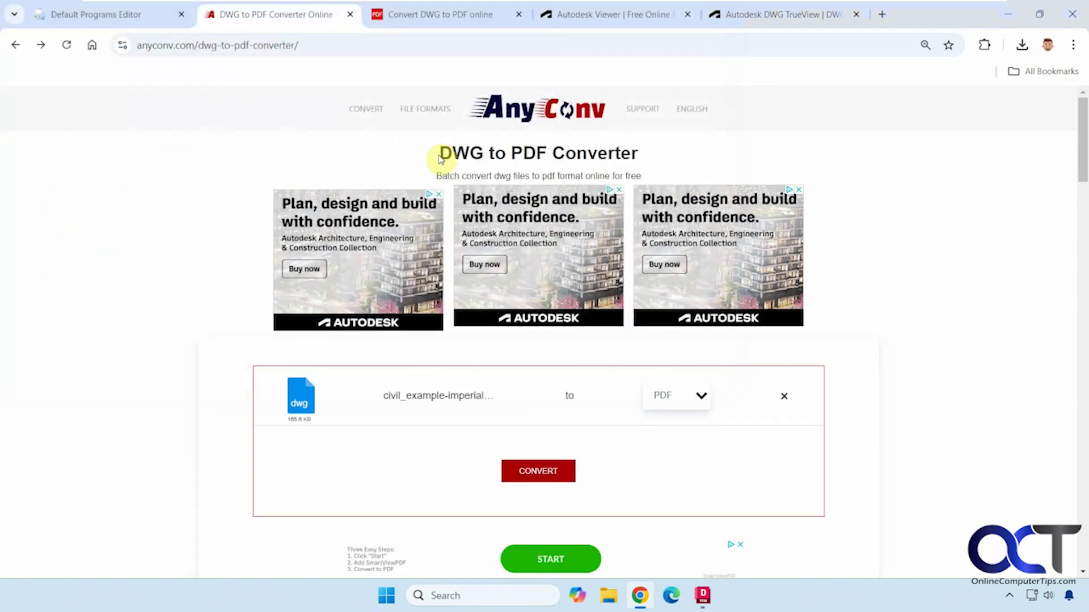
click(685, 404)
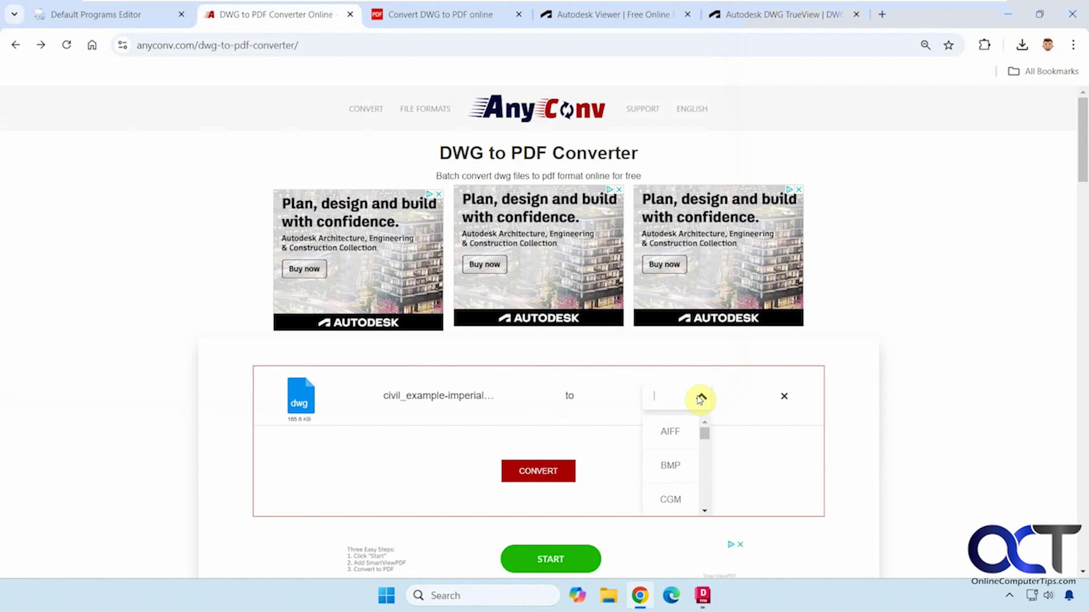
click(700, 398)
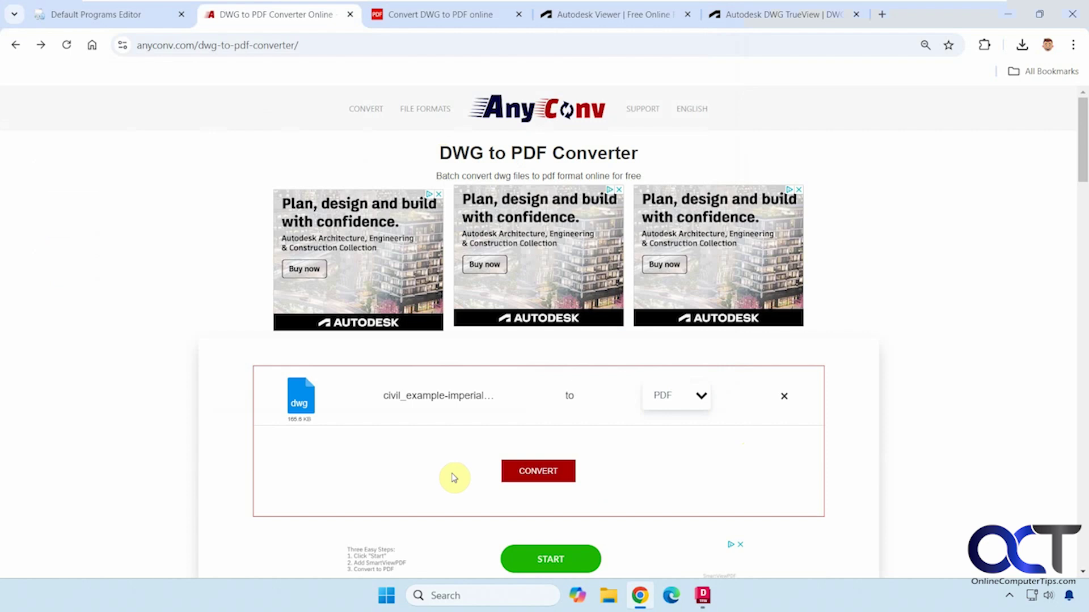
- Convert it and save AnyConv.com__civil_example-imperial.pdf to the Desktop
click(542, 478)
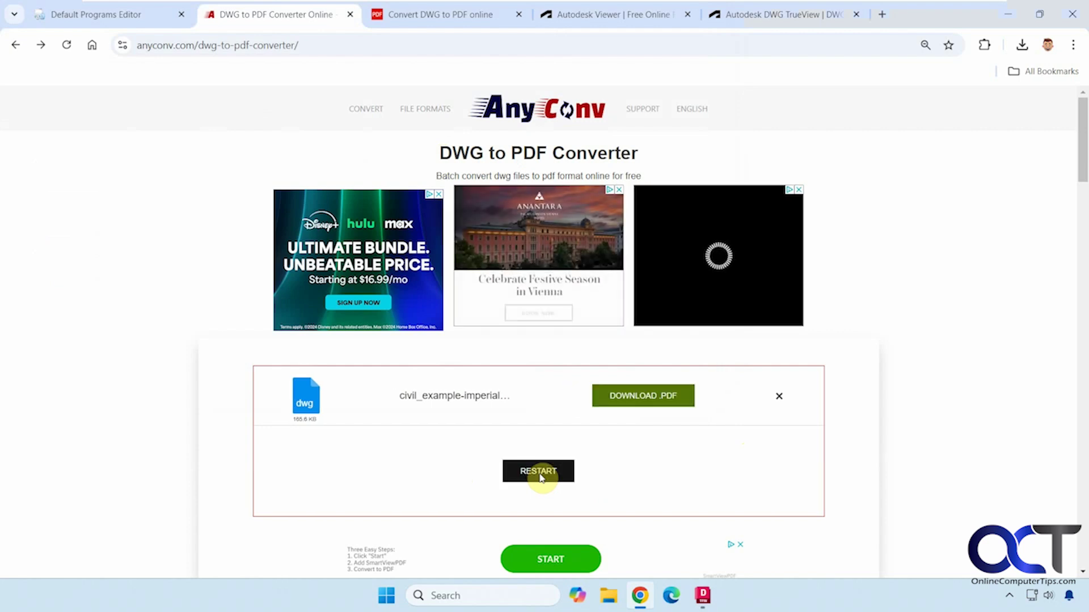
click(639, 396)
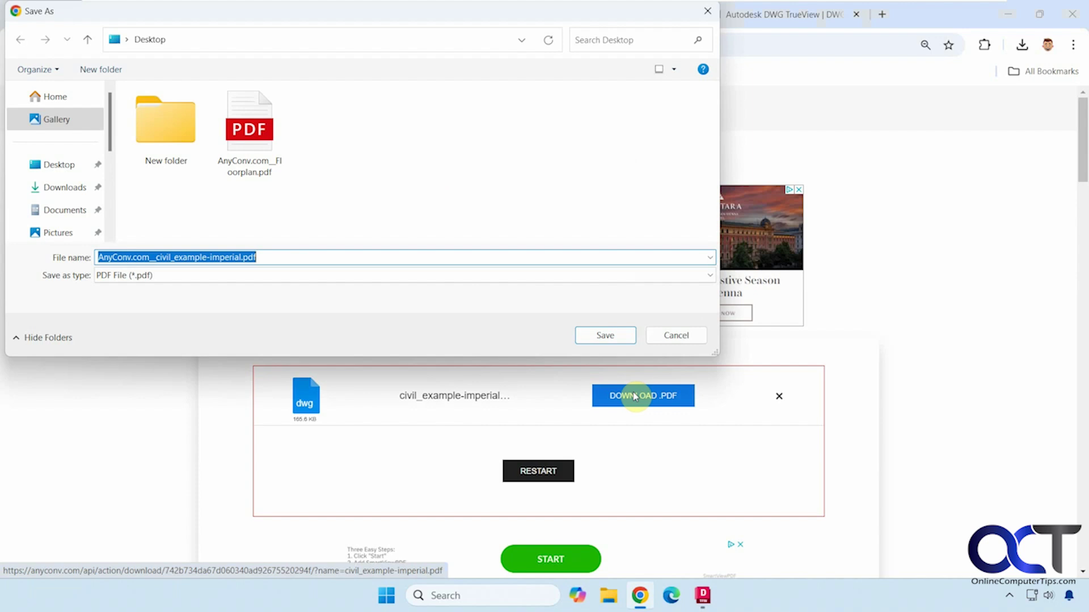
click(588, 337)
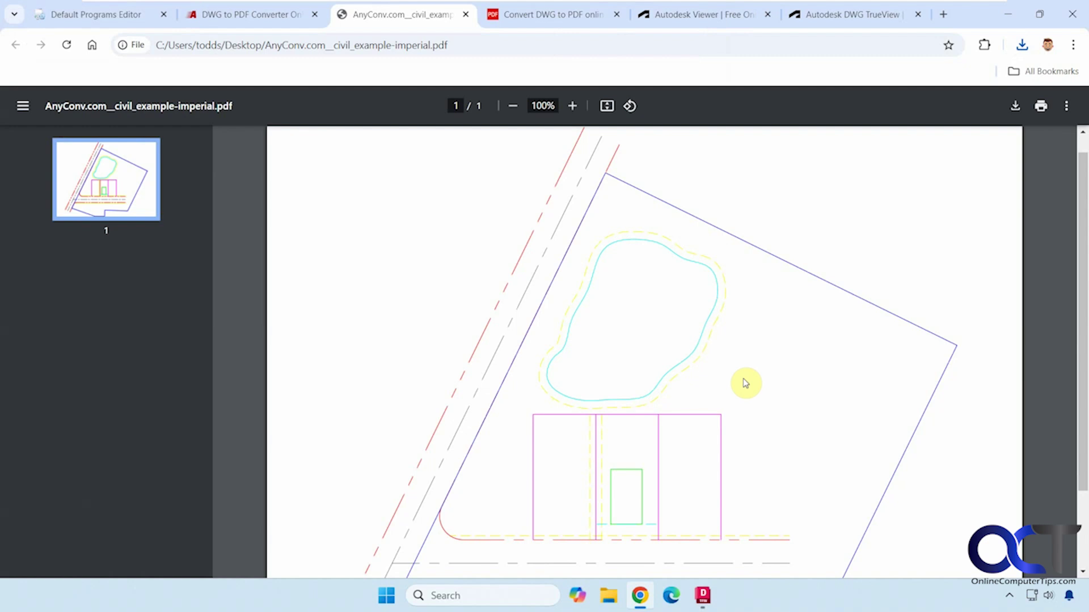
scroll(743, 382, down, 2)
scroll(747, 389, up, 2)
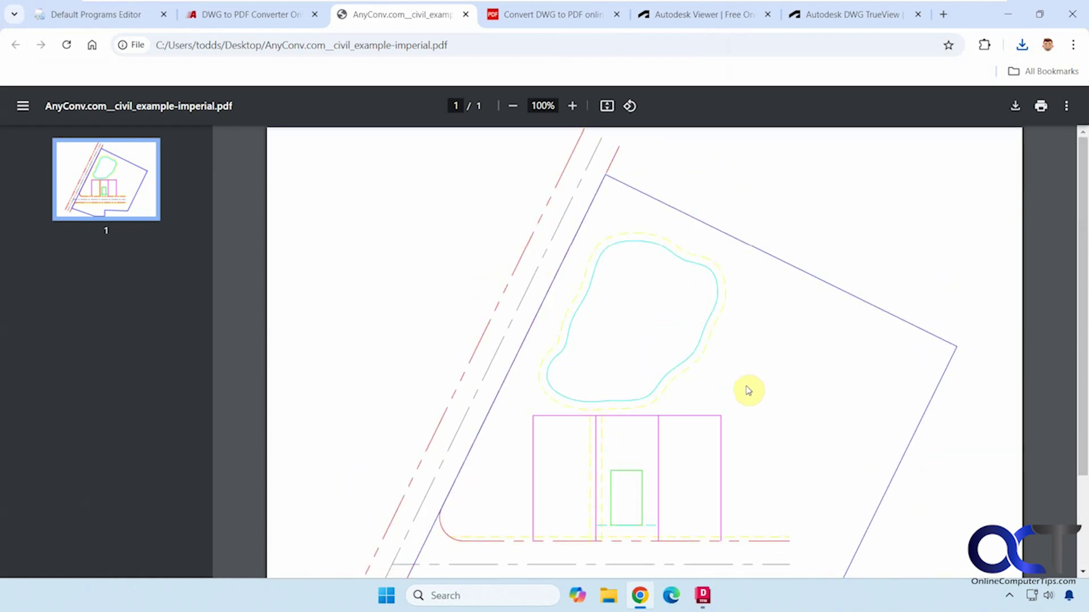
scroll(747, 390, down, 2)
scroll(747, 391, up, 2)
- On PDFConvertOnline's DWG to PDF page, choose civil_example-imperial.dwg as the file
click(558, 20)
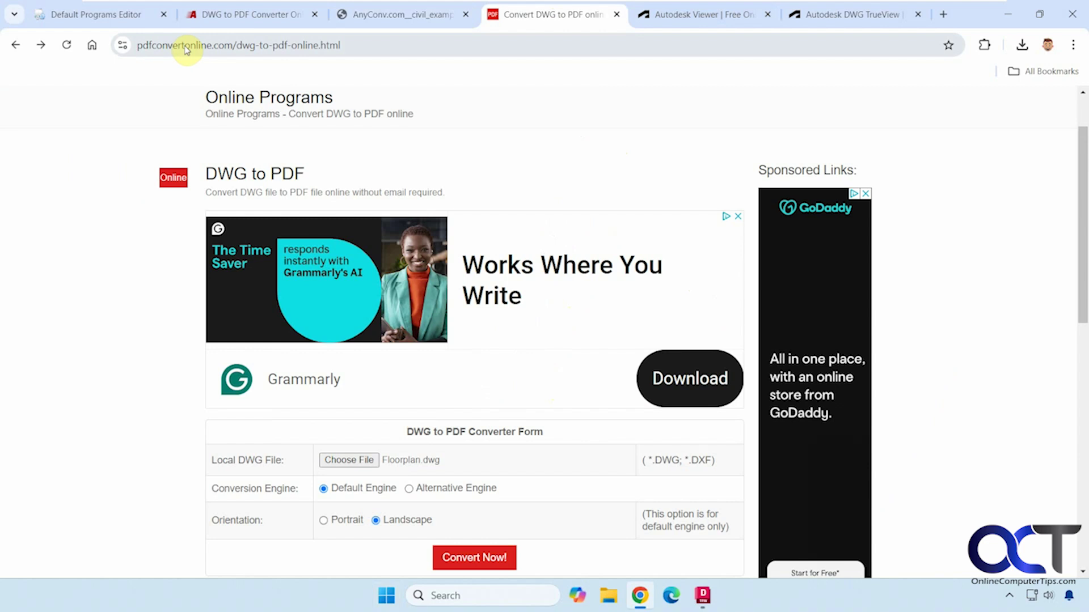
scroll(477, 295, down, 1)
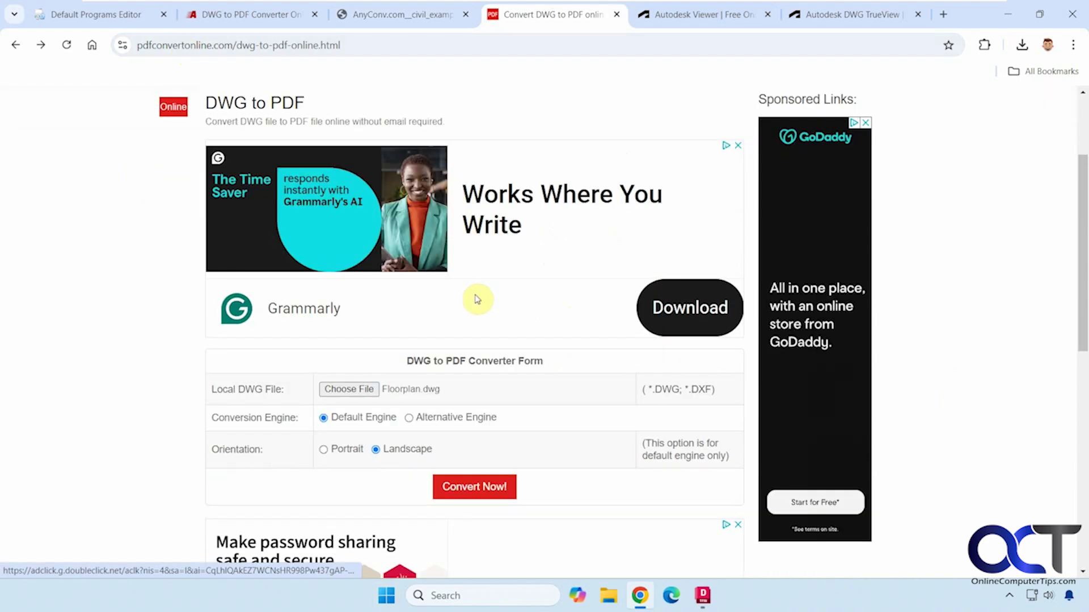
click(374, 396)
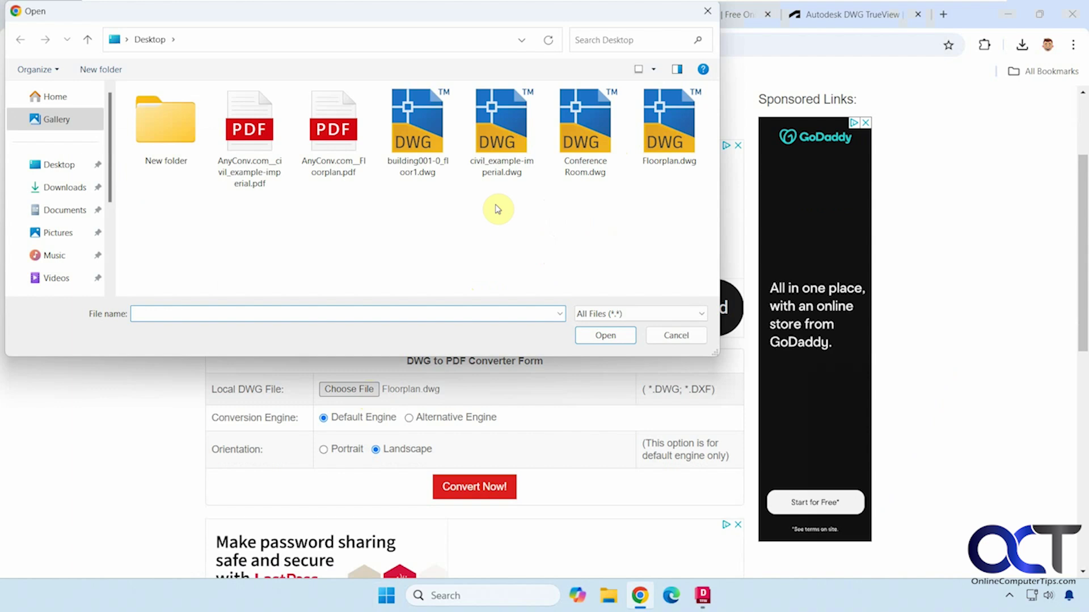
double_click(527, 170)
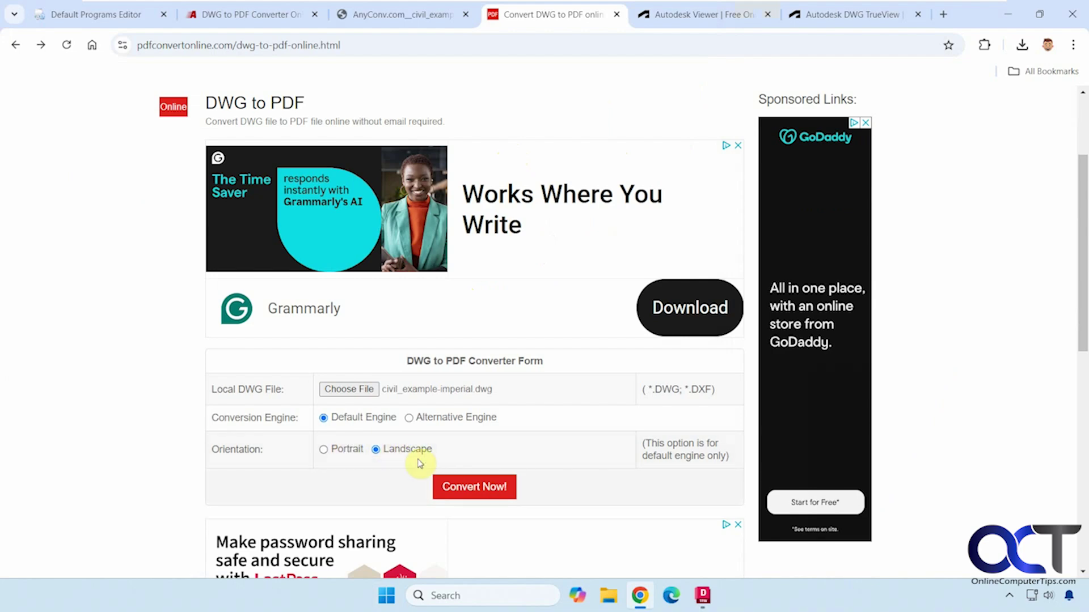
- Convert it and open the resulting i60ze-59g2t.pdf in Chrome's PDF viewer
click(471, 488)
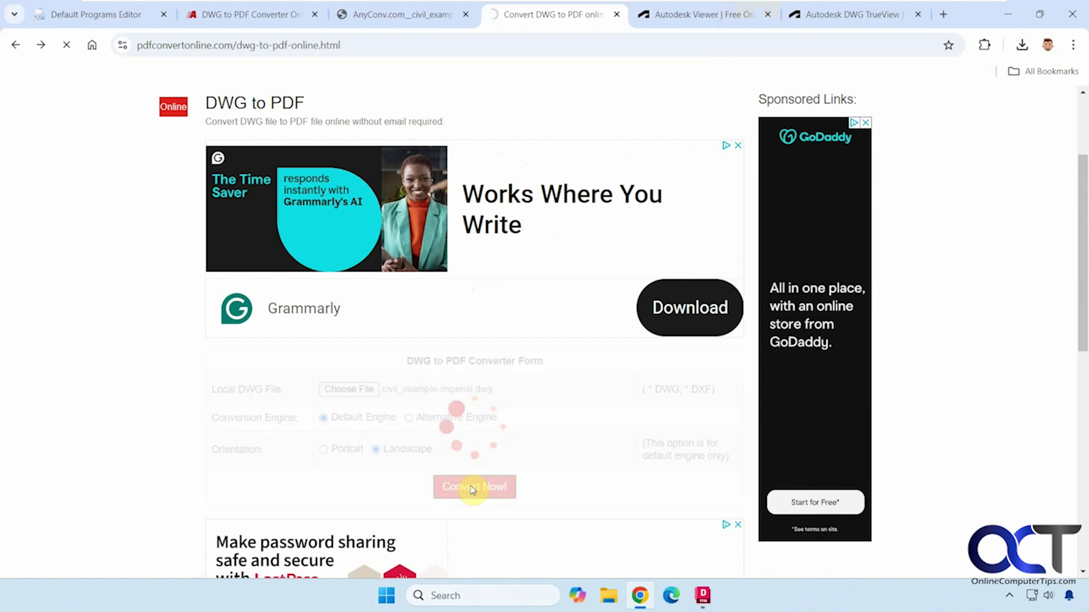
scroll(471, 492, down, 5)
scroll(471, 492, down, 1)
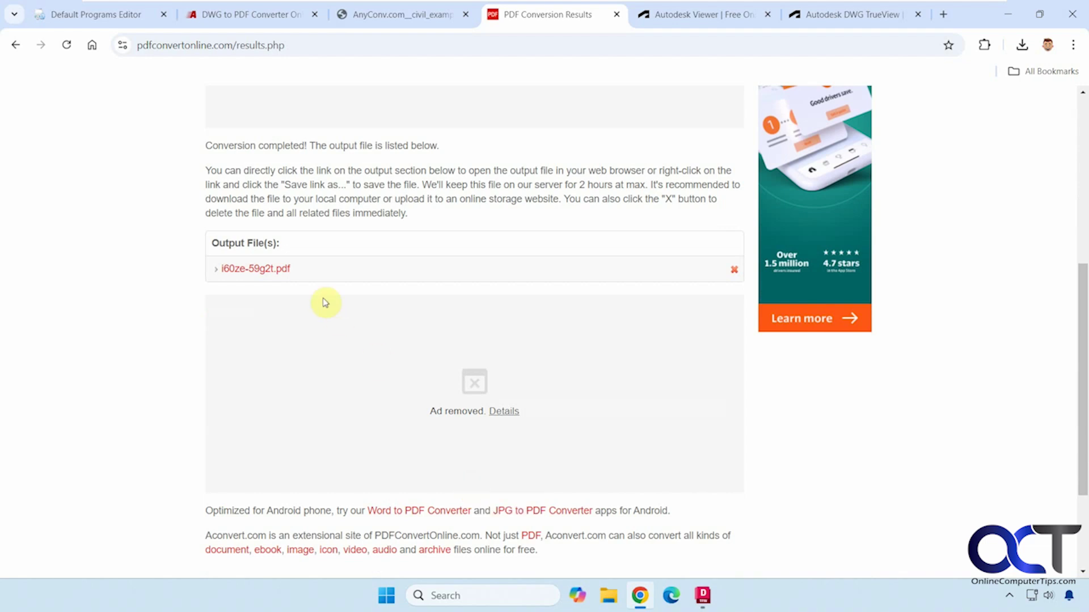
click(262, 270)
scroll(520, 318, down, 2)
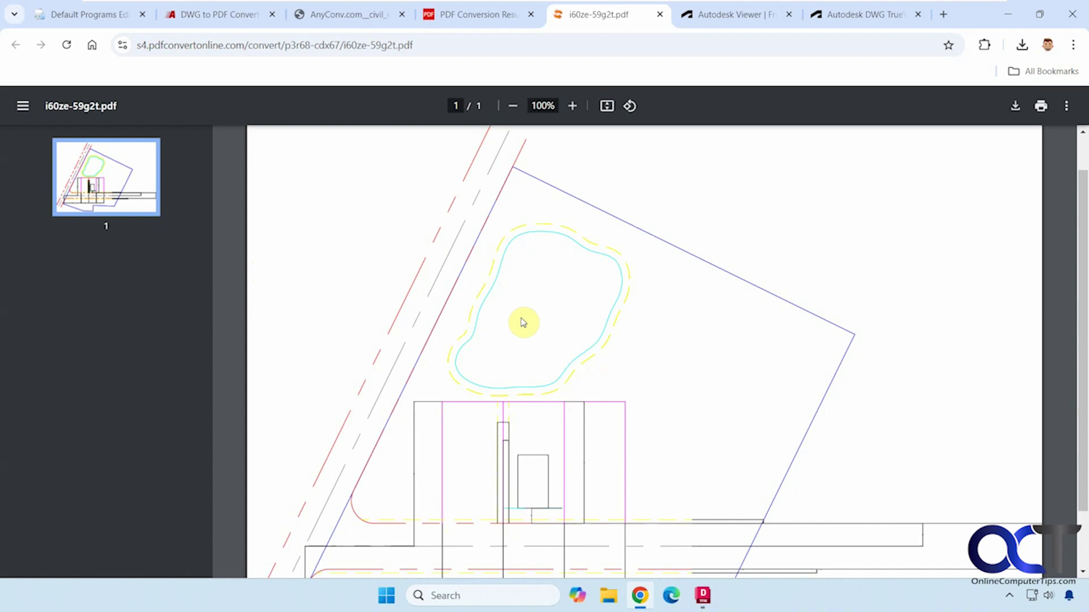
scroll(520, 320, up, 2)
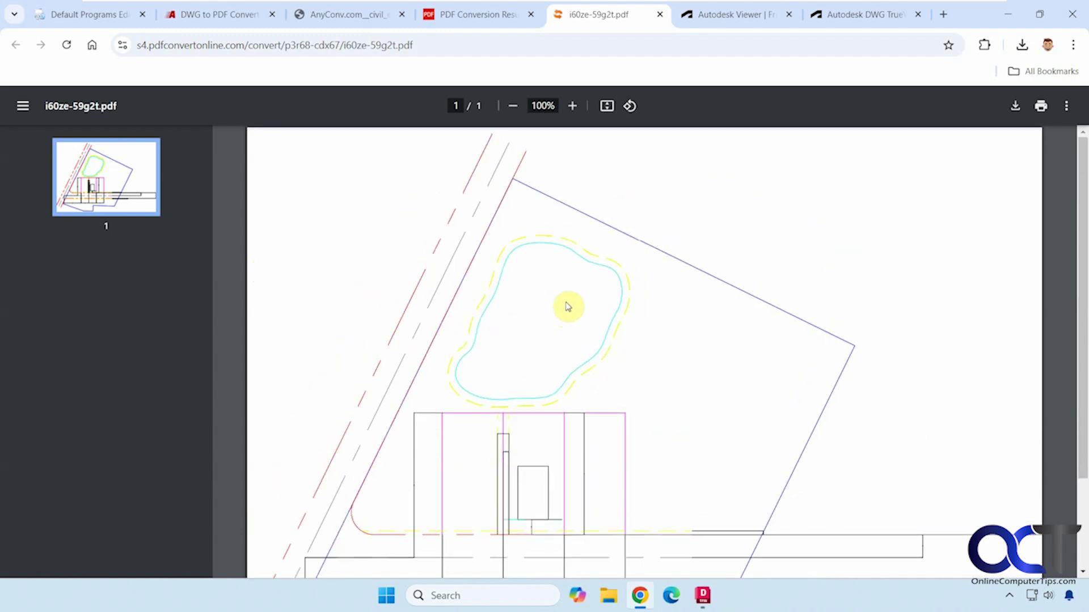
- Open civil_example-imperial, check its Layout1 sheet and 2D View, then return to Design Views
click(727, 22)
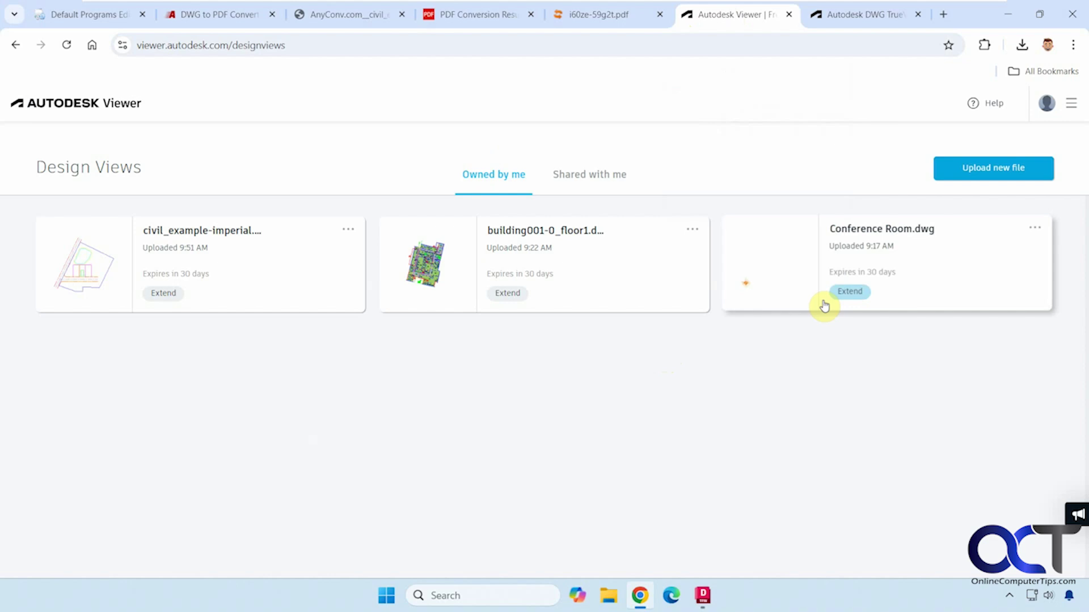
click(219, 236)
click(344, 229)
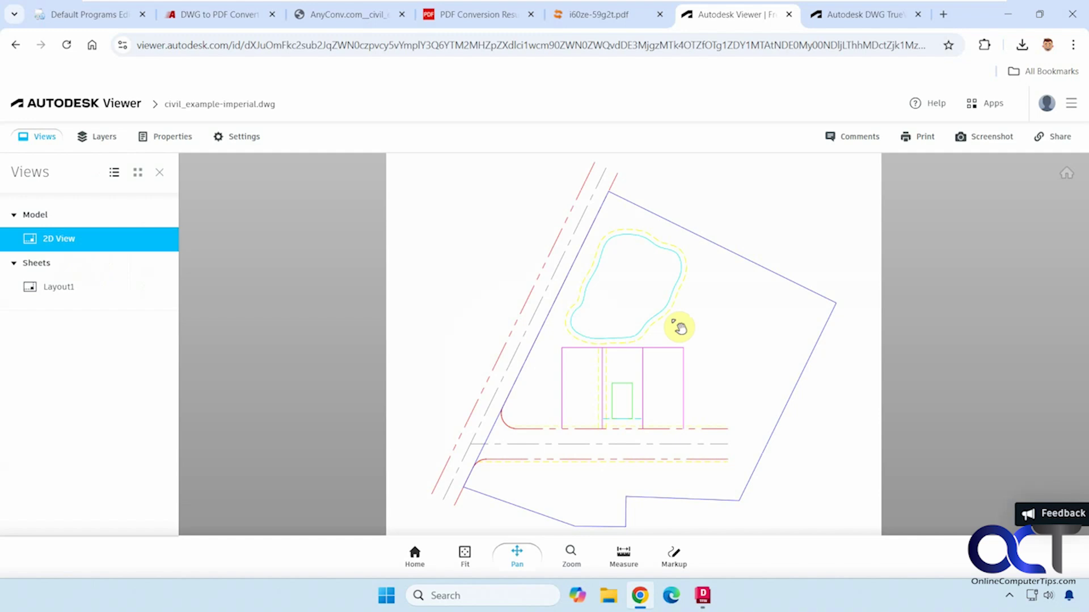
click(79, 294)
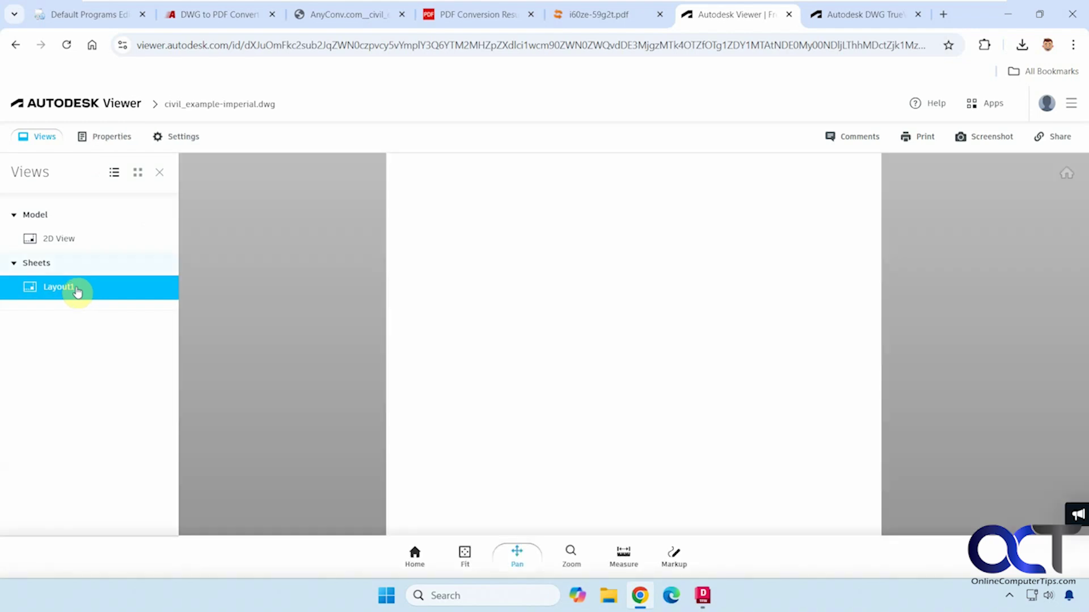
click(67, 244)
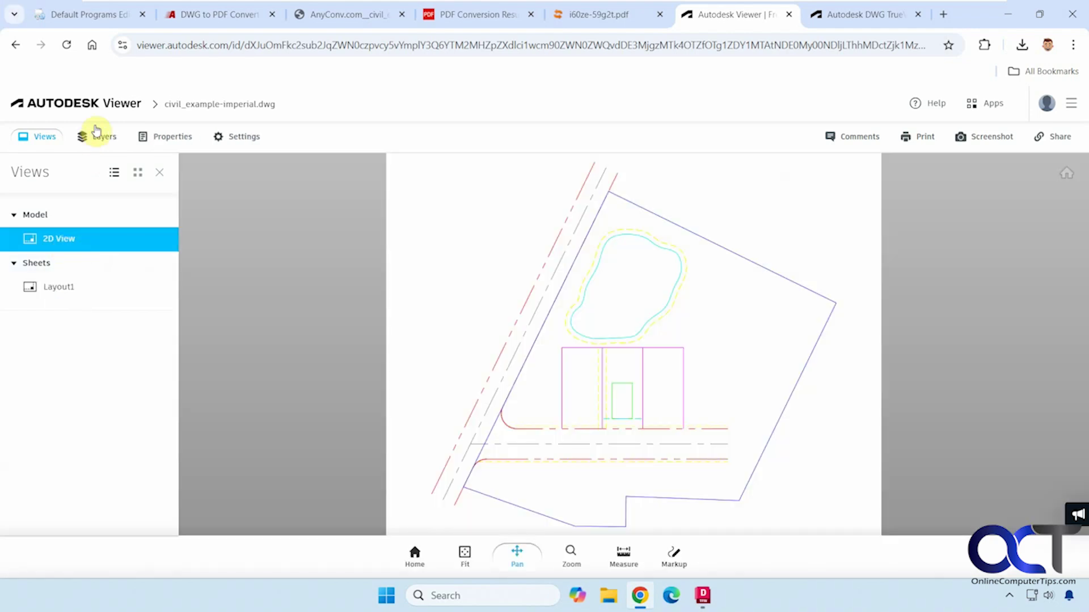
click(89, 110)
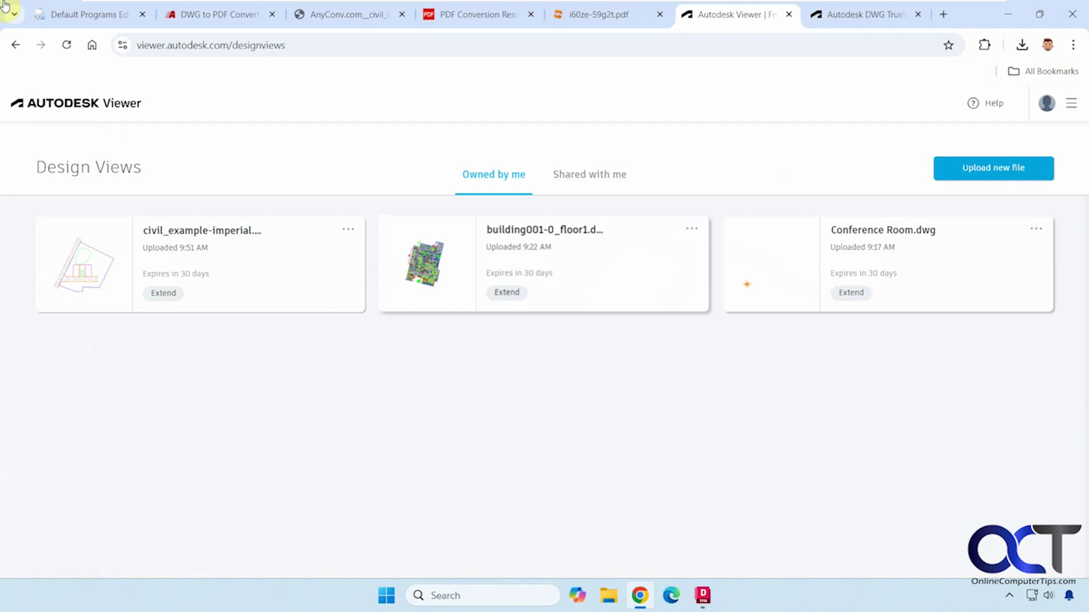
- Open building001-0_floor1.dwg and switch to its Layout1 sheet
click(656, 260)
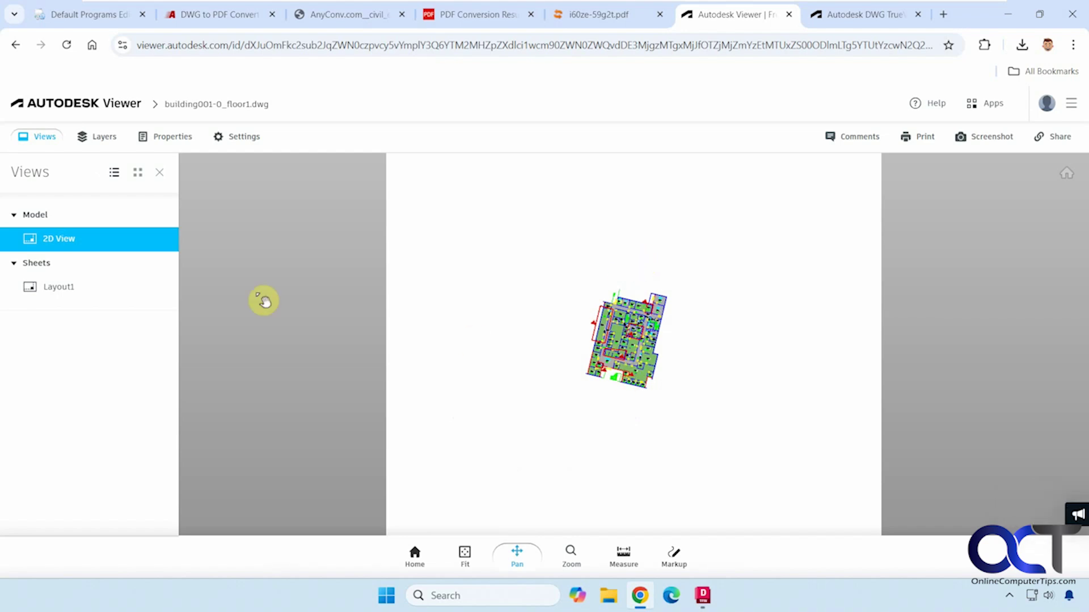
click(59, 289)
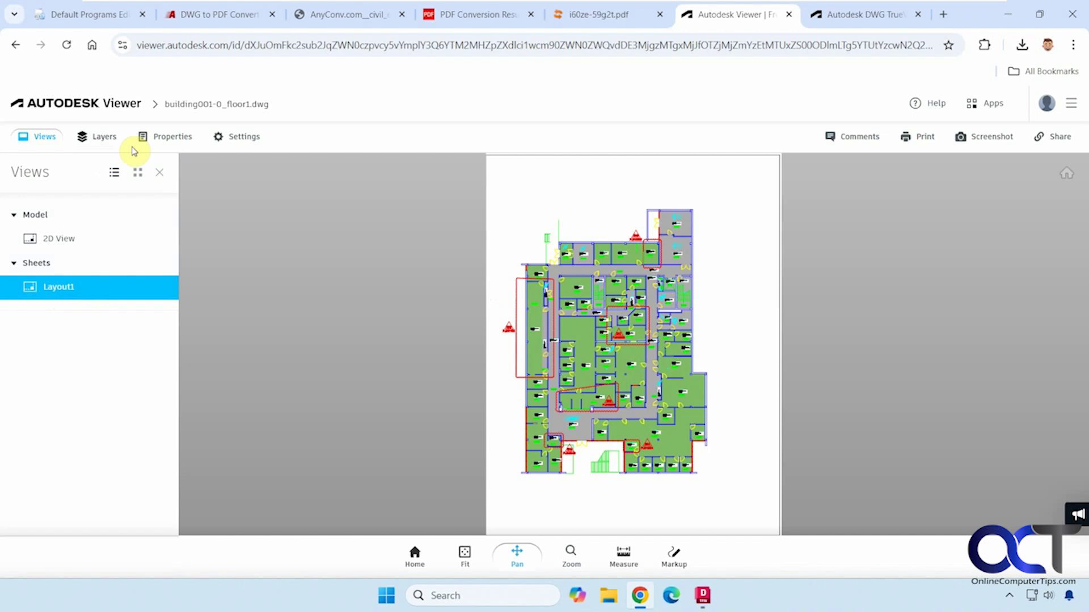
- In the Layers list, hide A-REV while keeping A-IDEN-RNUM and A-IDEN-ICON visible
click(104, 139)
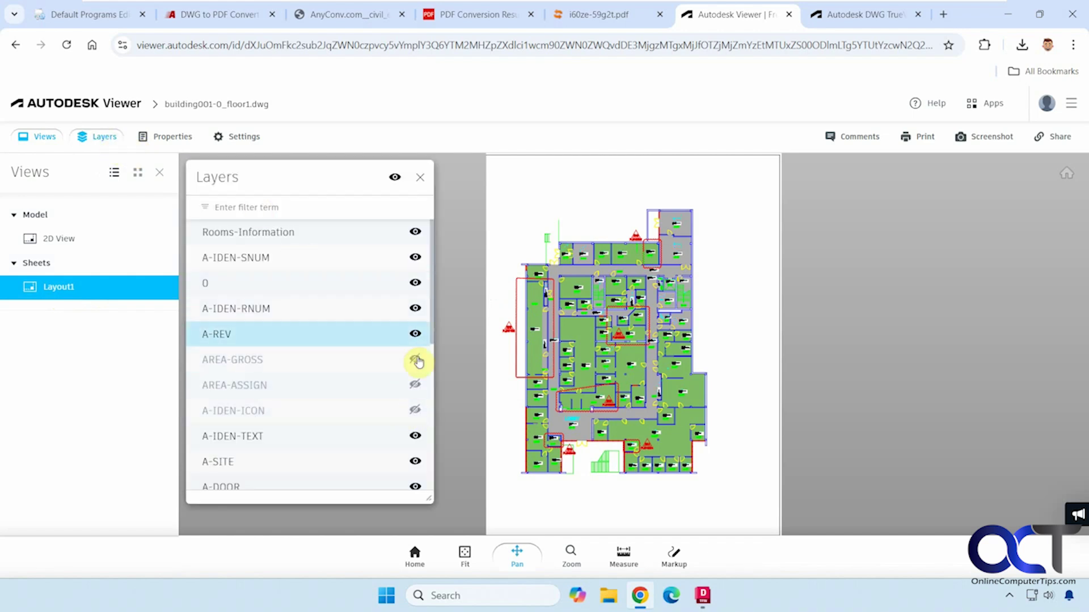
click(414, 334)
click(415, 309)
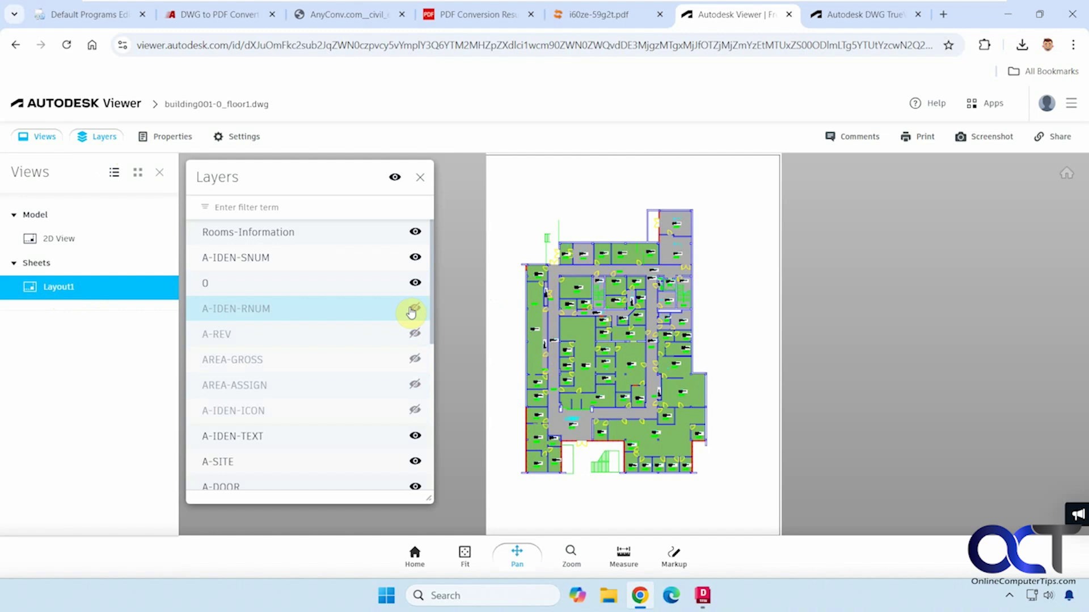
click(415, 309)
click(414, 410)
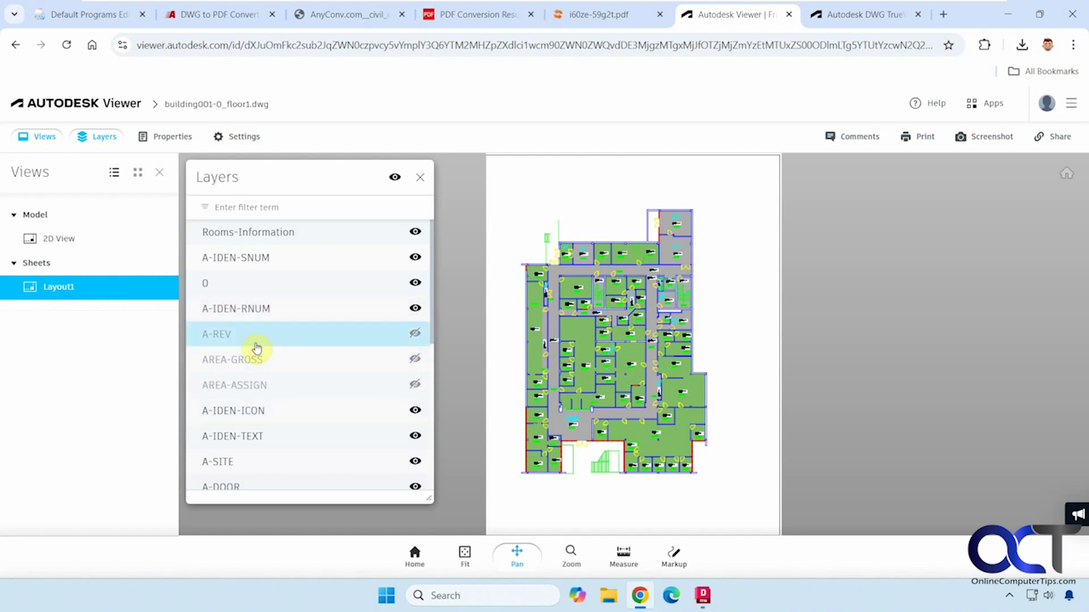
- Show the drawing's properties, then set print options with background colour removed and High Resolution
click(177, 139)
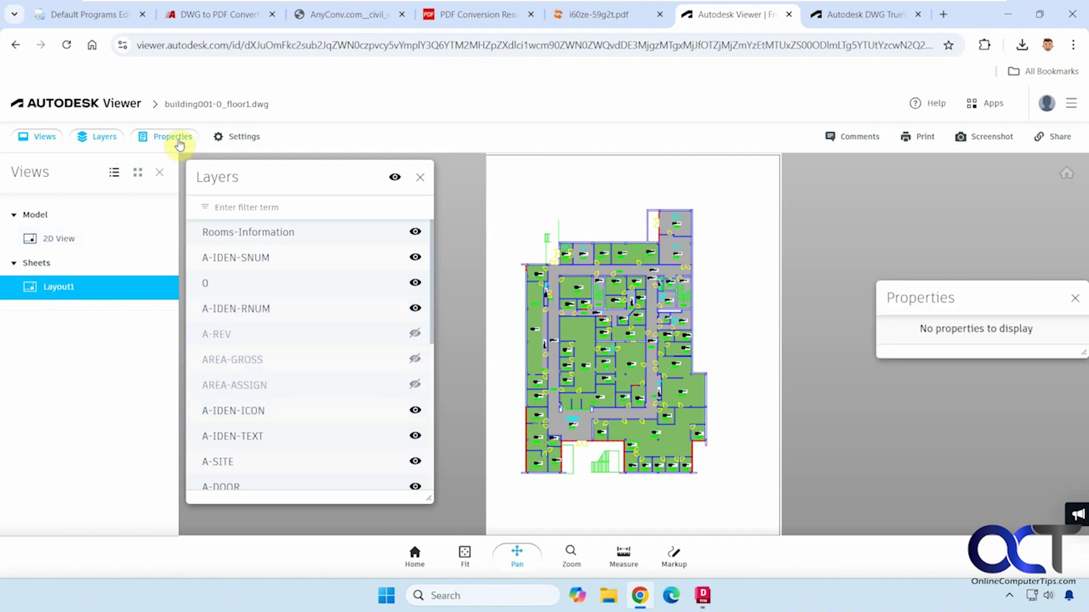
click(237, 138)
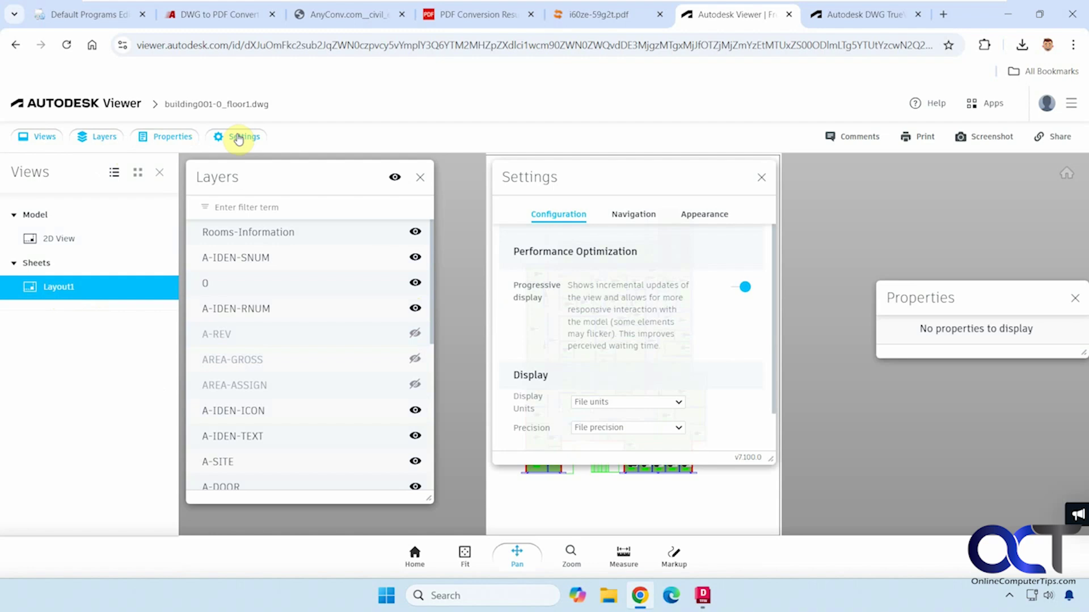
click(761, 178)
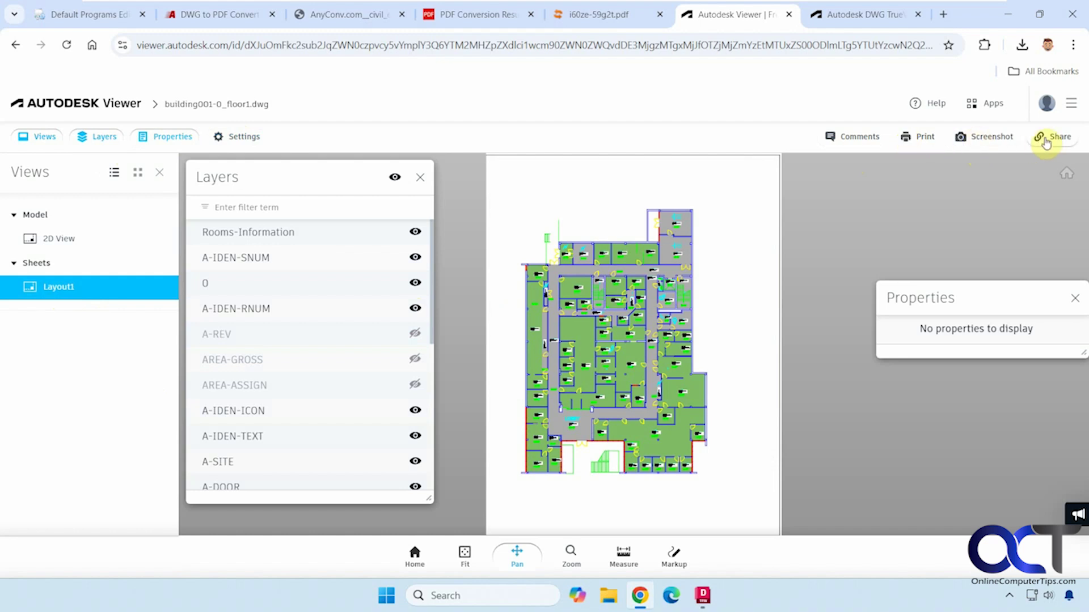
click(925, 137)
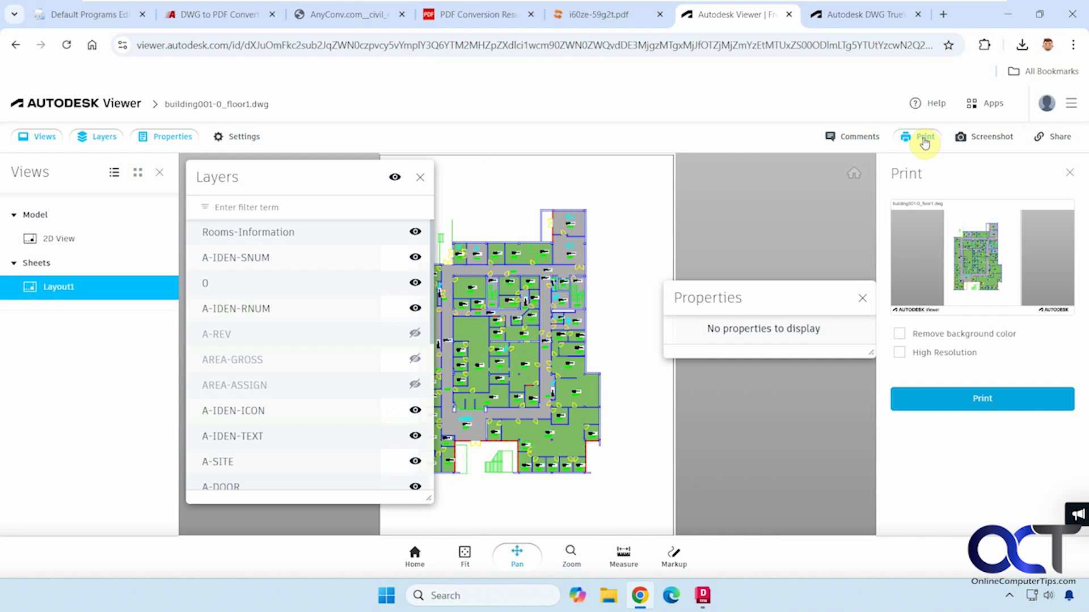
click(899, 334)
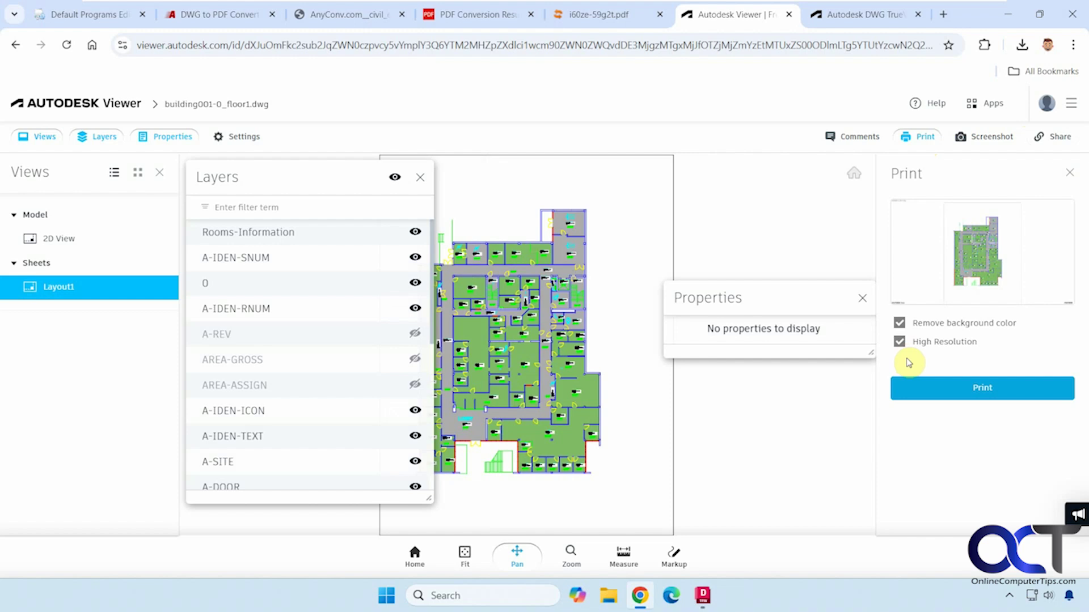
- Send the floor plan to the browser print dialog and browse its Microsoft Print to PDF destinations
click(950, 393)
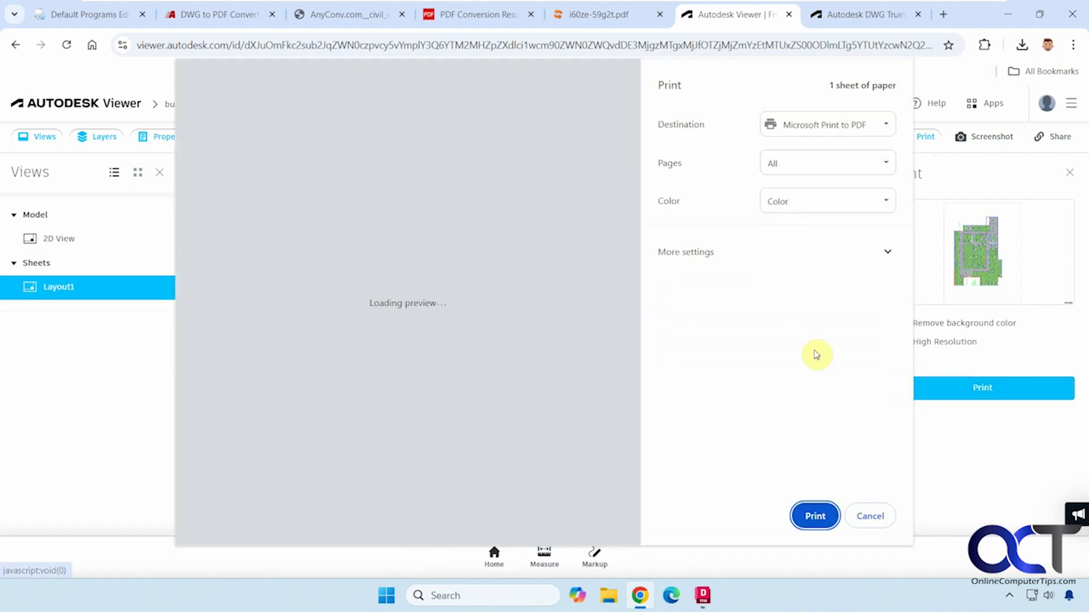
click(851, 126)
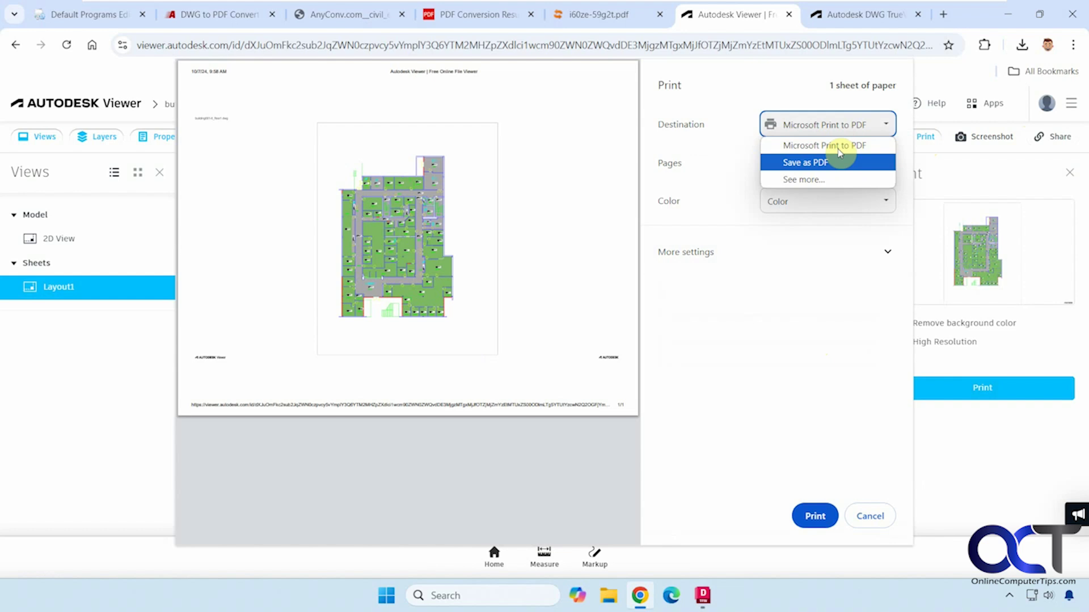
click(820, 180)
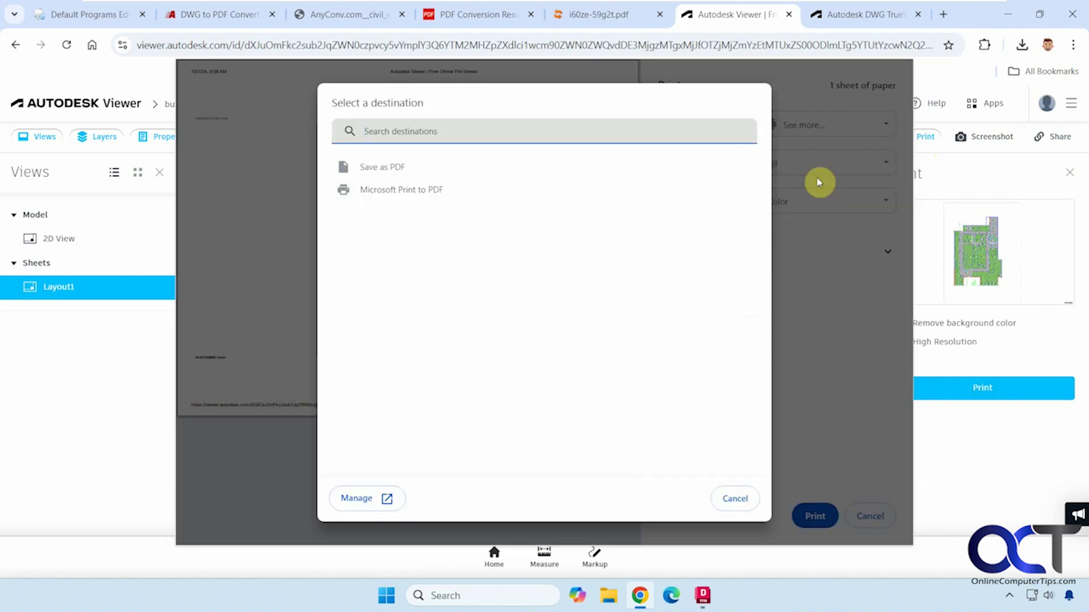
- Cancel the browser printout and close the Layers and Properties panels
click(736, 498)
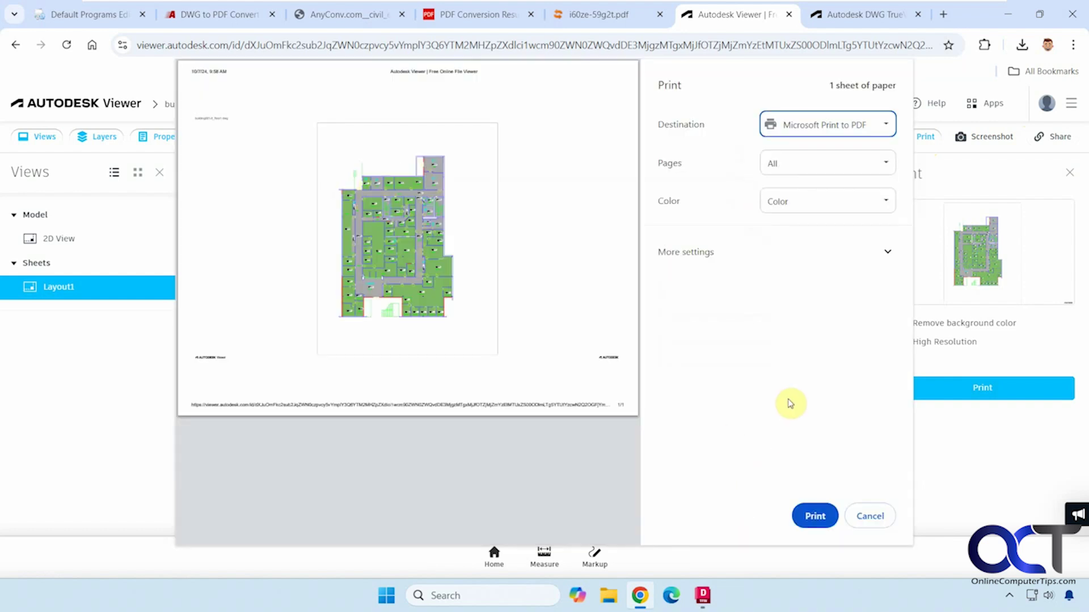
click(870, 515)
click(421, 178)
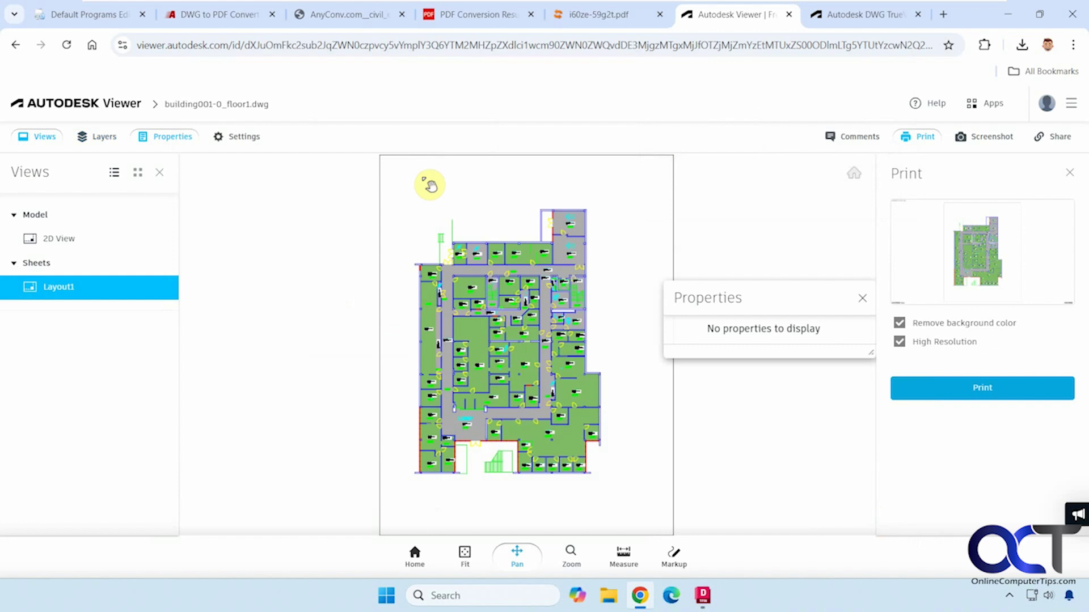
click(862, 298)
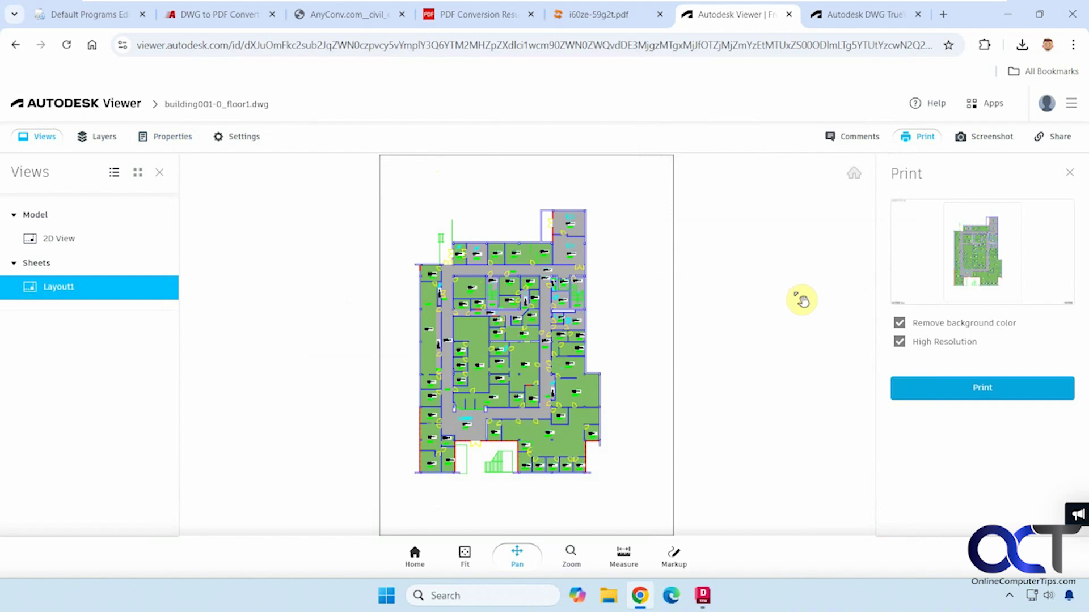
- Minimize Chrome and open civil_example-imperial.dwg in DWG TrueView 2025, checking the view presets
click(1008, 15)
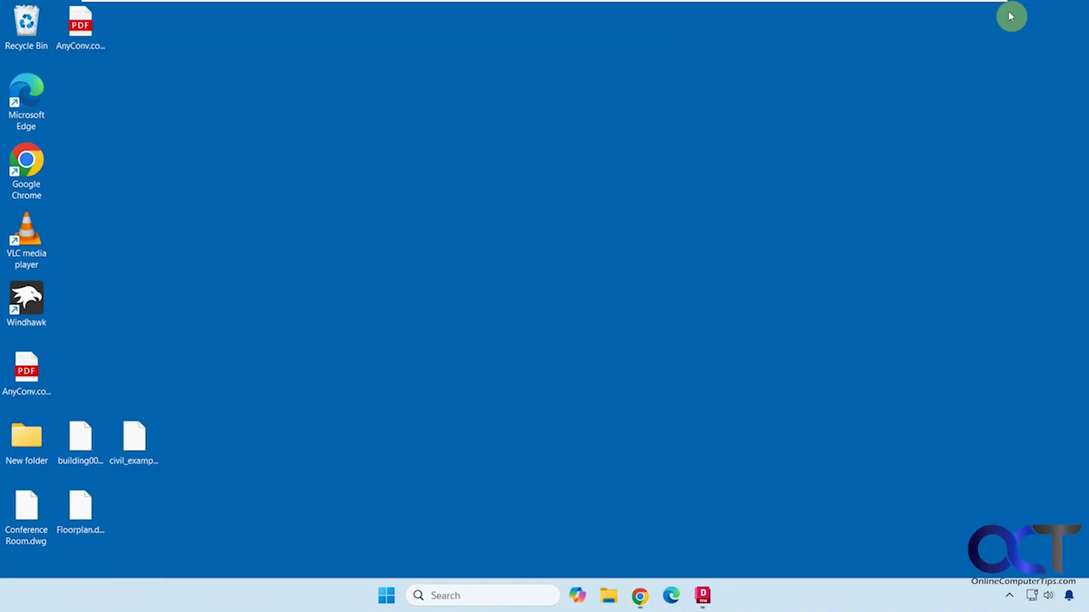
click(703, 596)
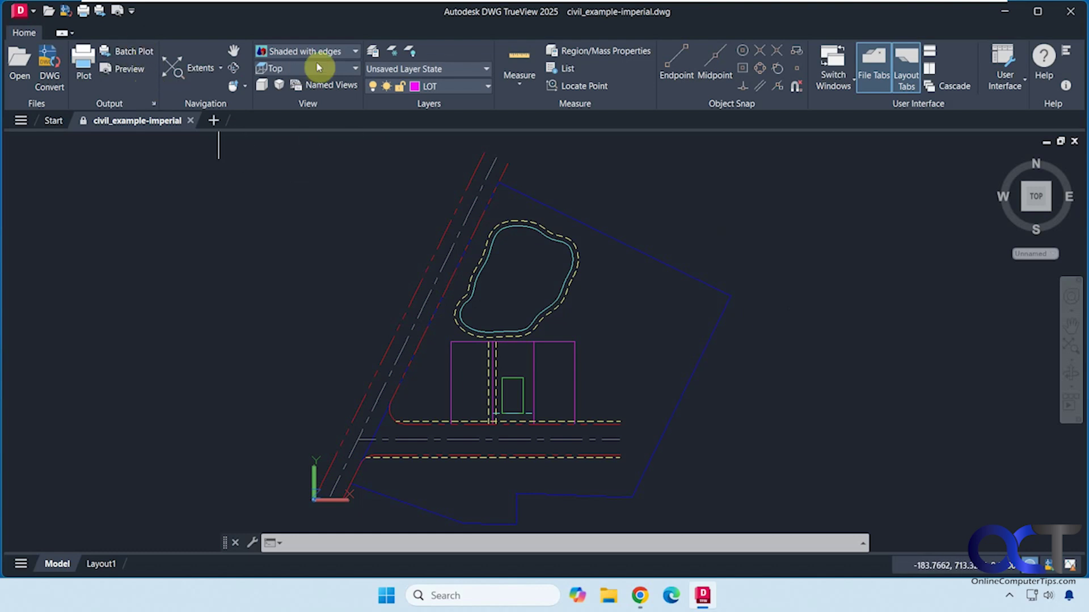
click(355, 69)
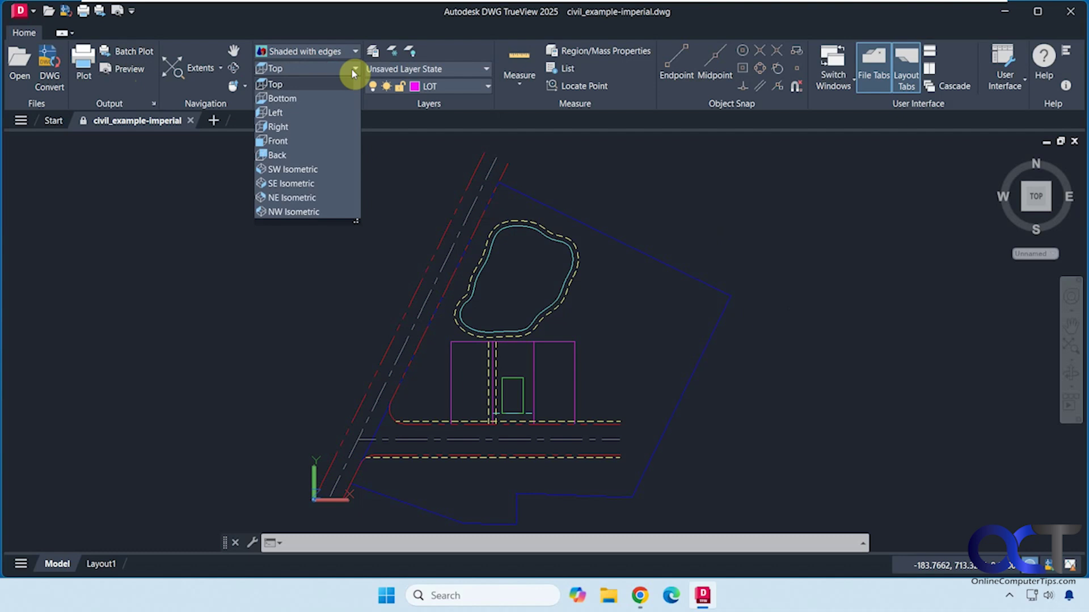
click(353, 68)
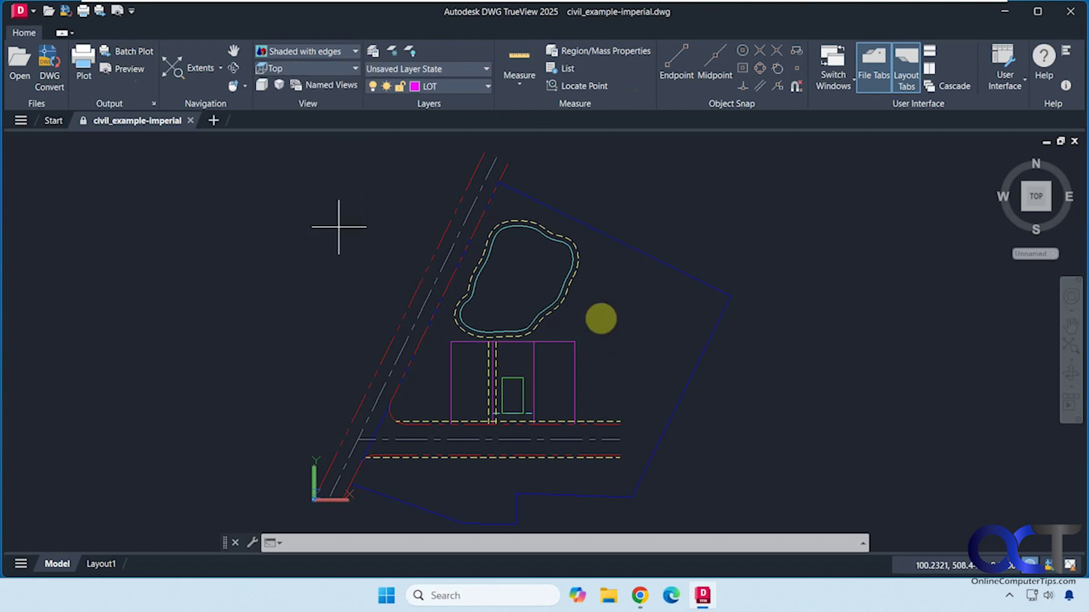
- Plot the drawing with Microsoft Print to PDF as the printer and confirm
click(83, 65)
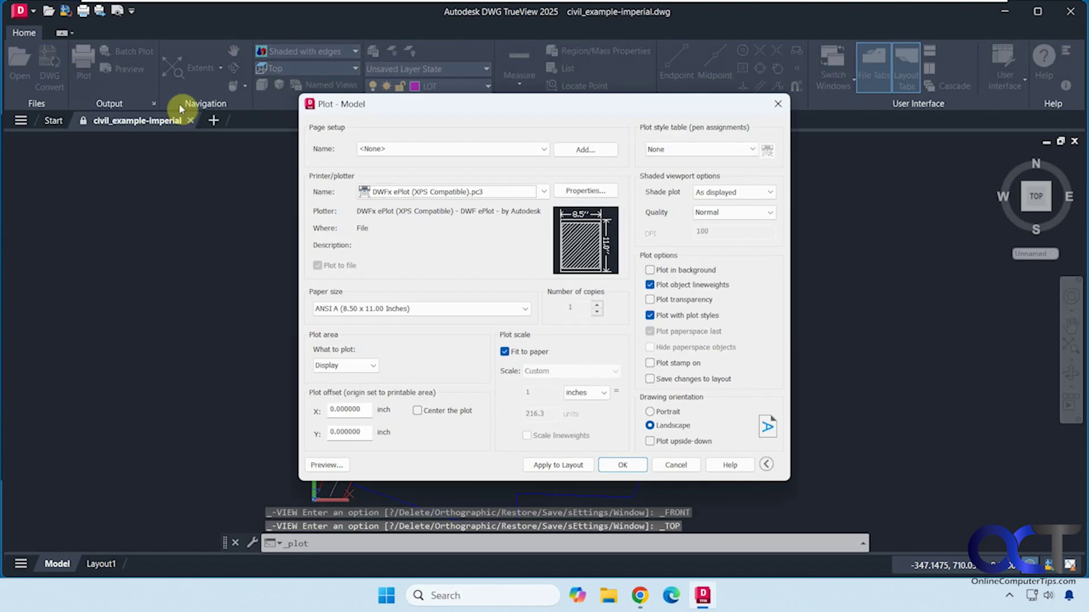
click(542, 192)
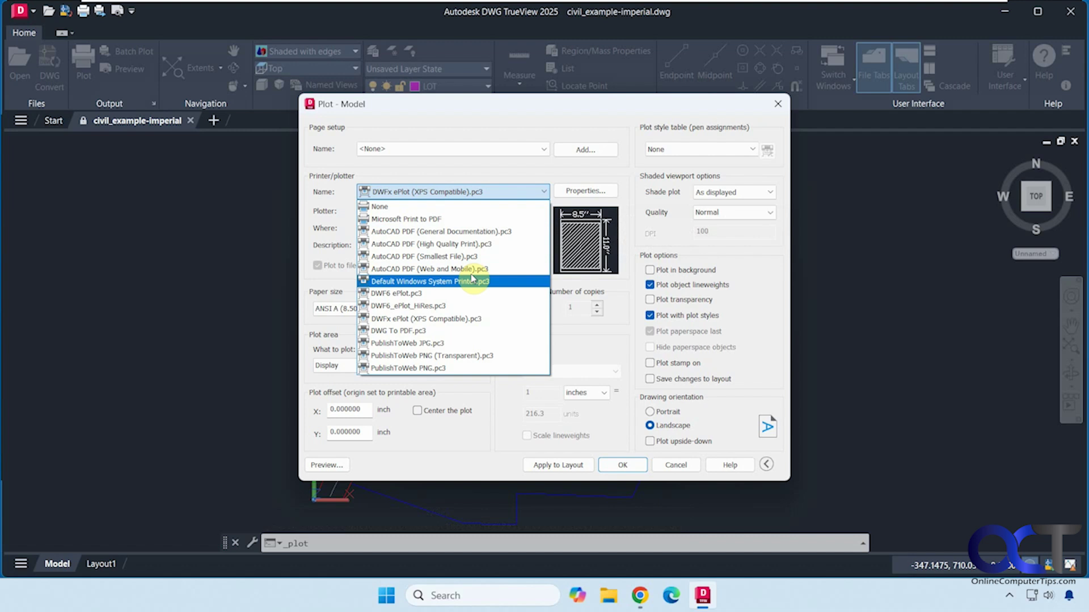
click(428, 221)
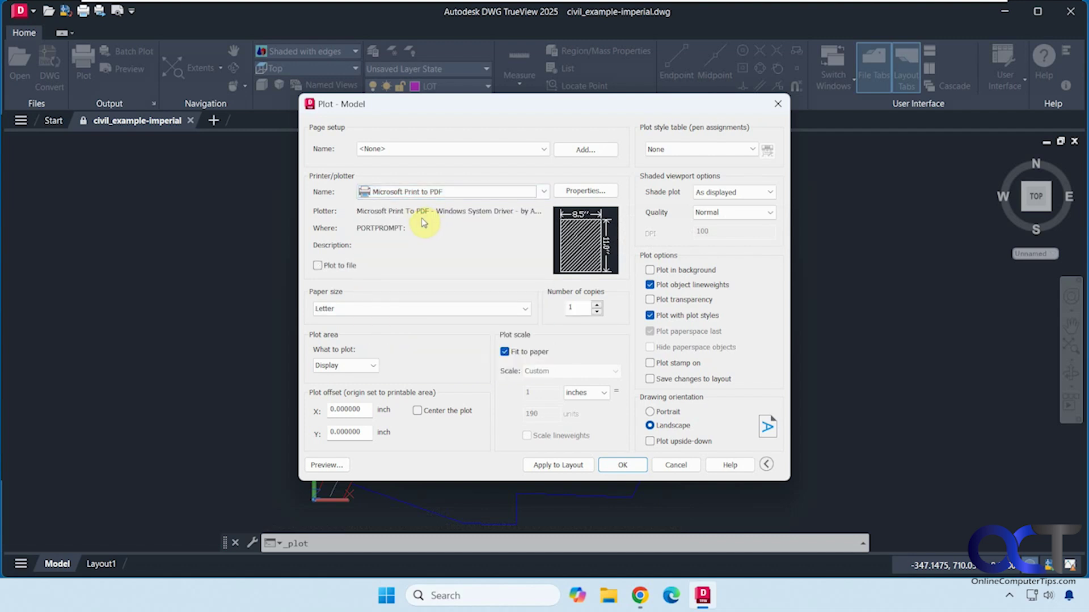
click(621, 466)
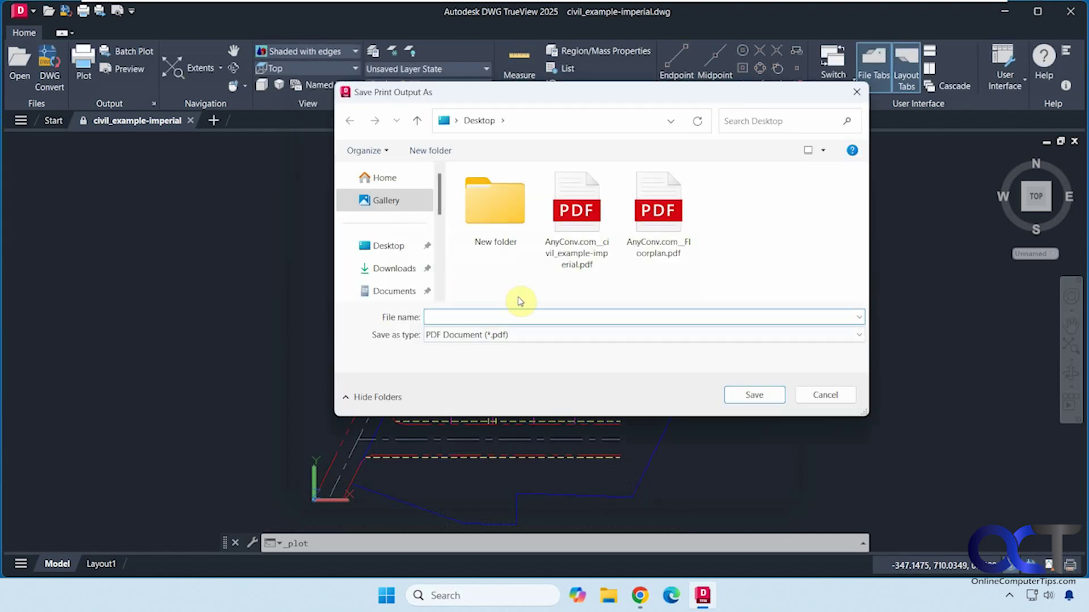
- Save the plot as test.pdf on the desktop and minimize TrueView
click(511, 315)
text(test)
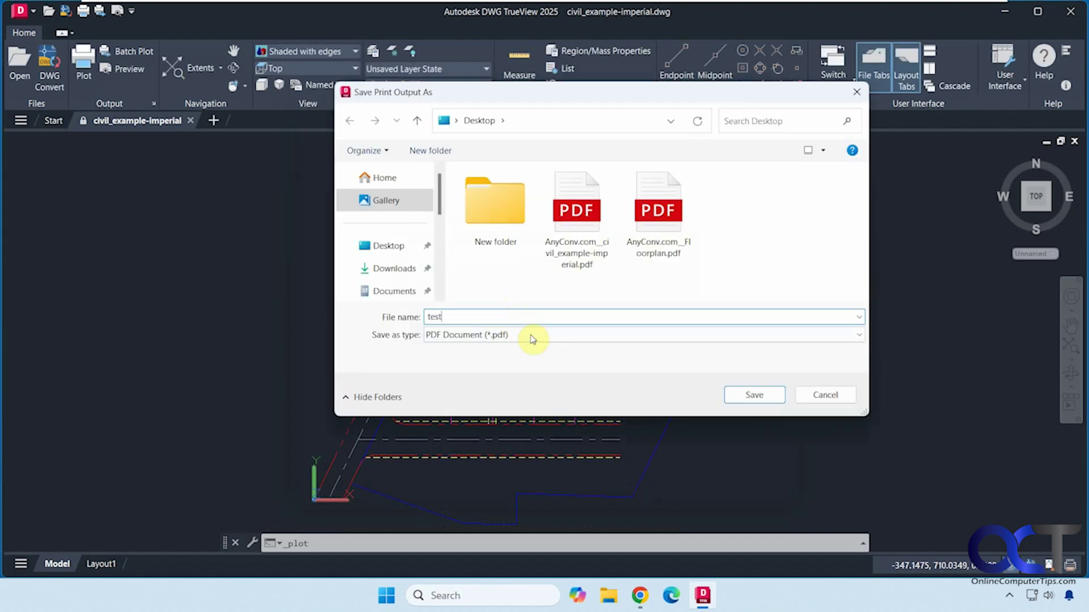
click(726, 398)
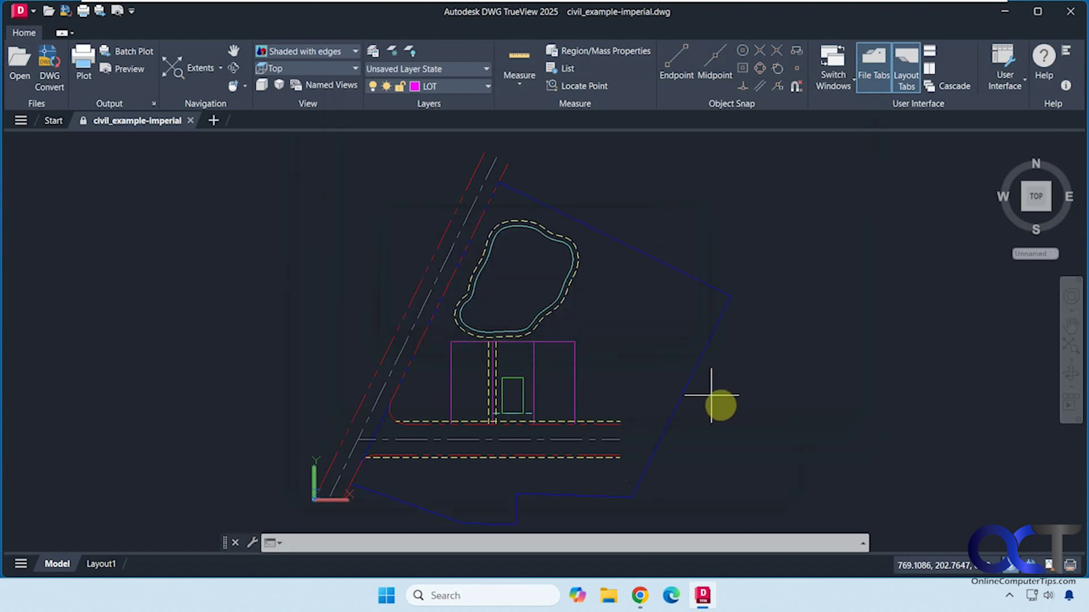
click(1002, 27)
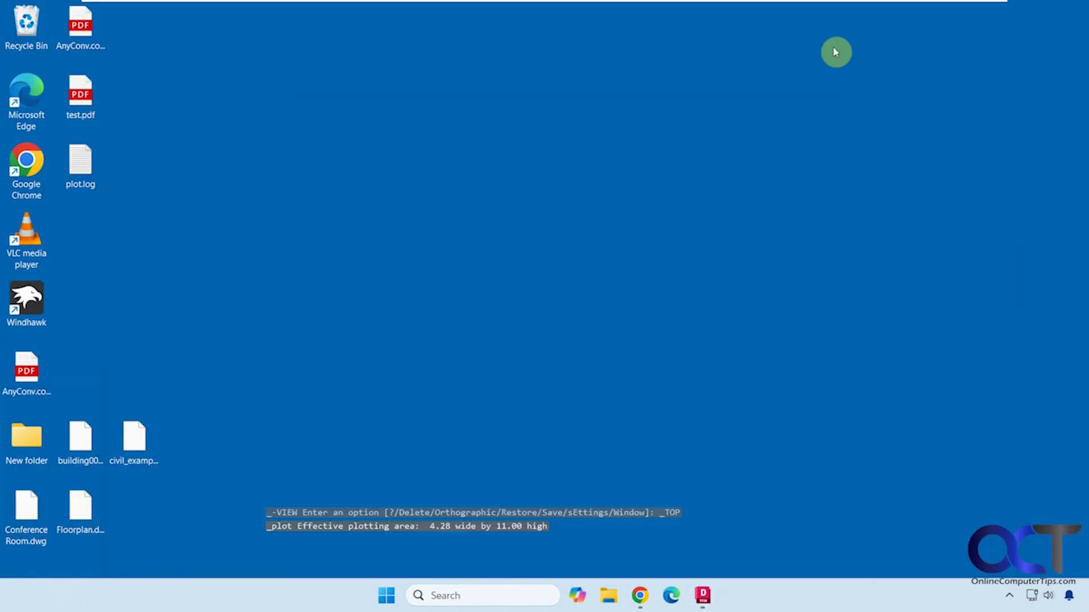
- Check test.pdf in Edge, close it, and return to Chrome's Autodesk Viewer
double_click(98, 119)
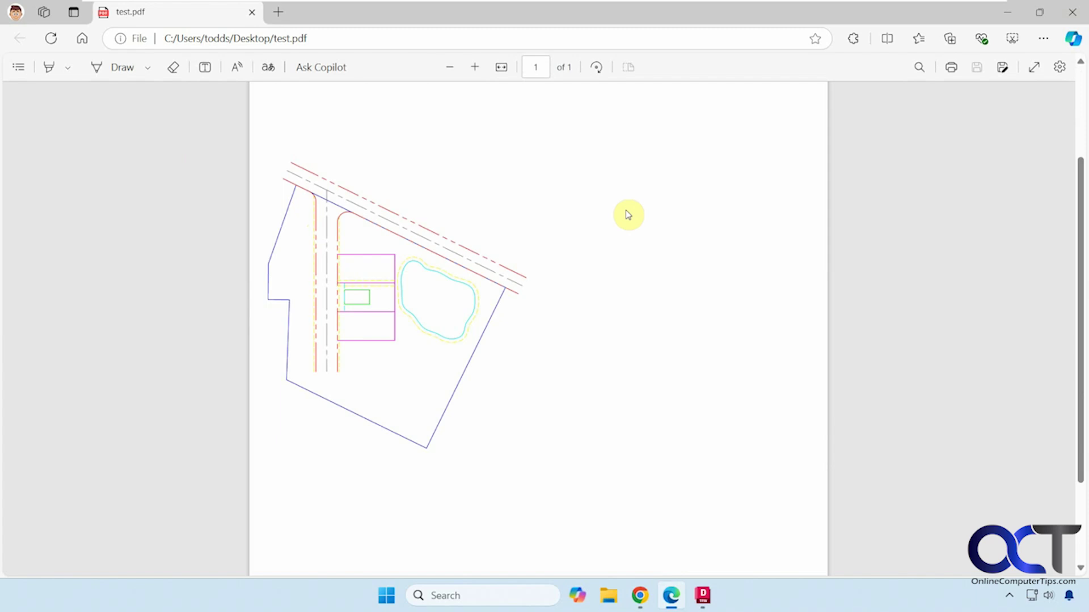
click(1071, 12)
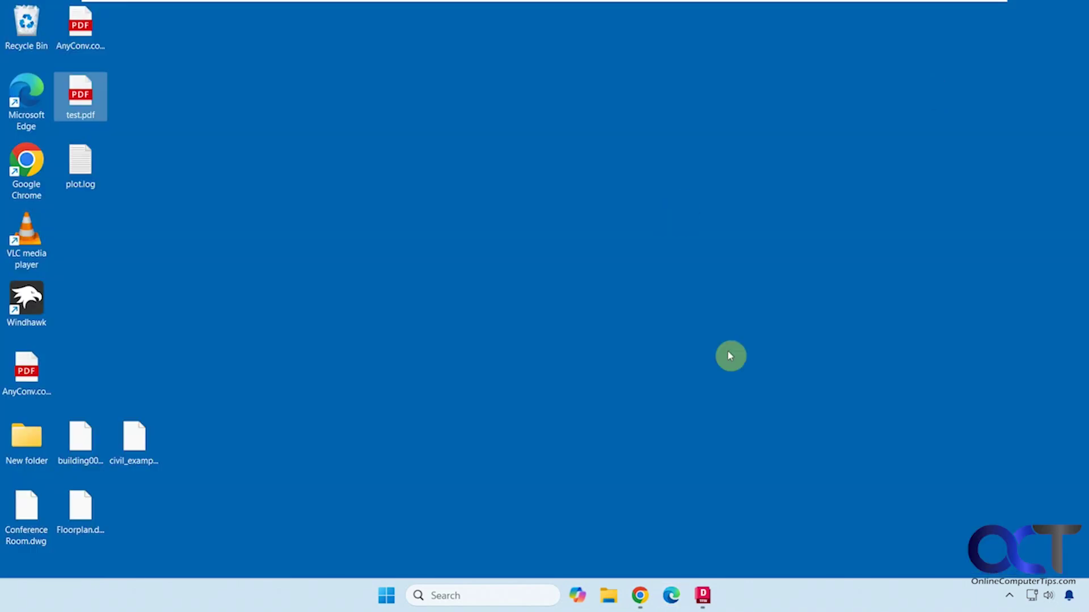
click(640, 595)
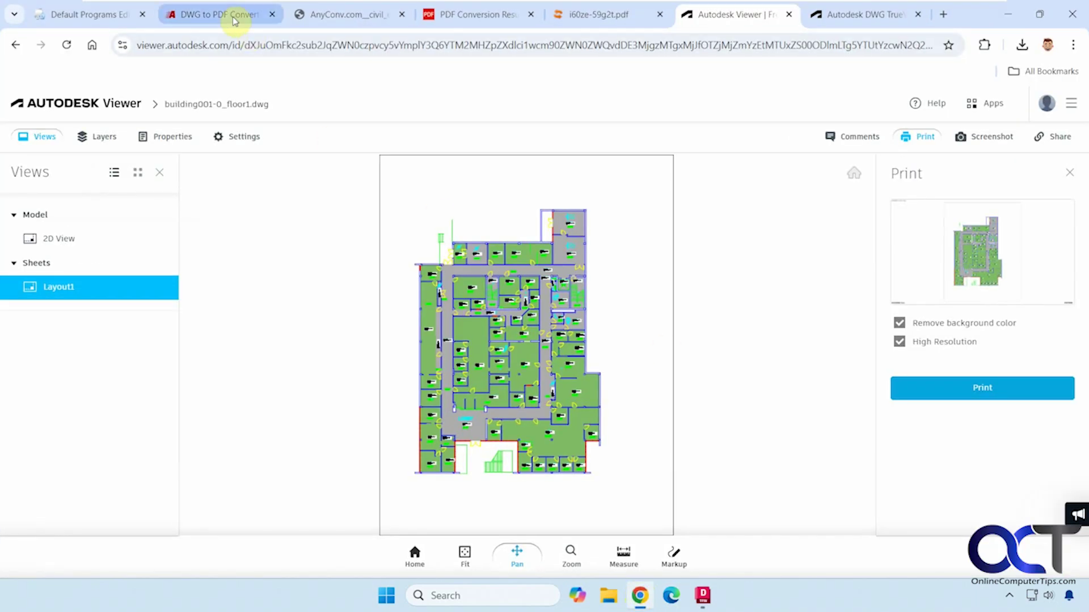
click(234, 21)
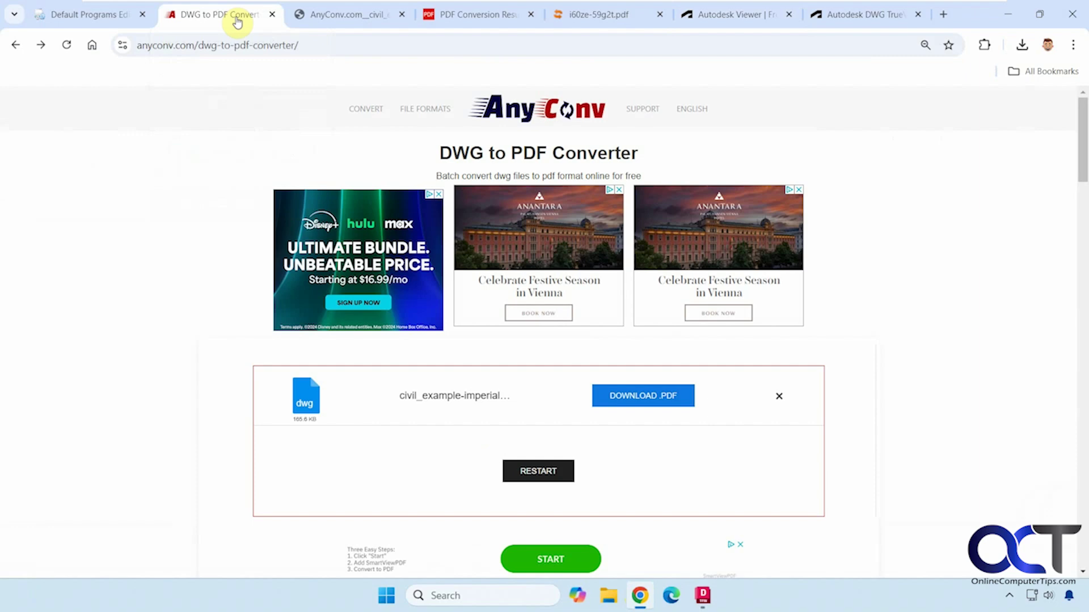
mouse_move(505, 121)
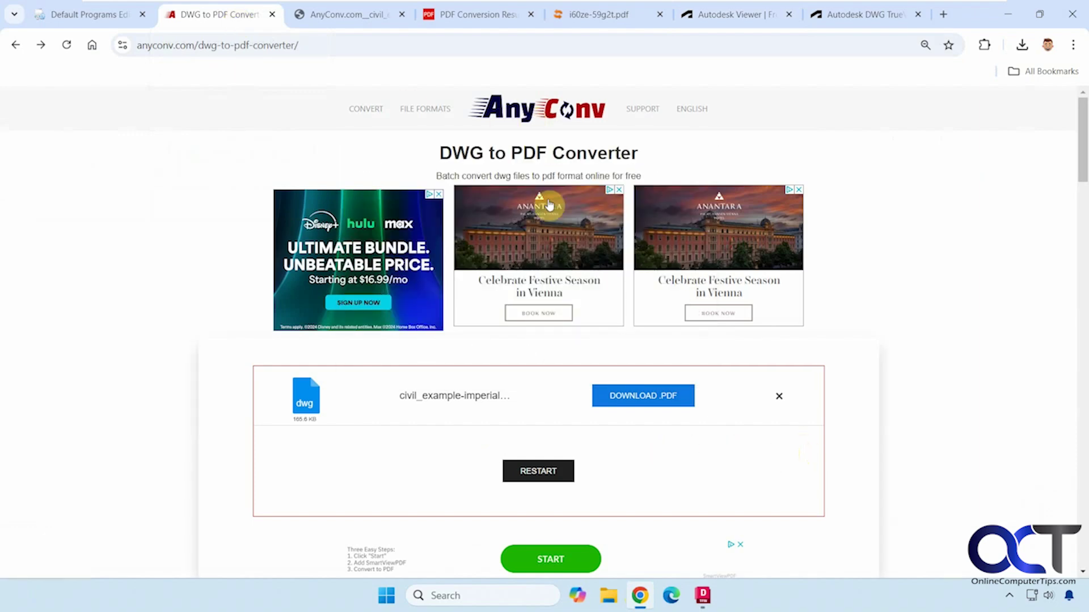
click(453, 18)
scroll(518, 234, up, 6)
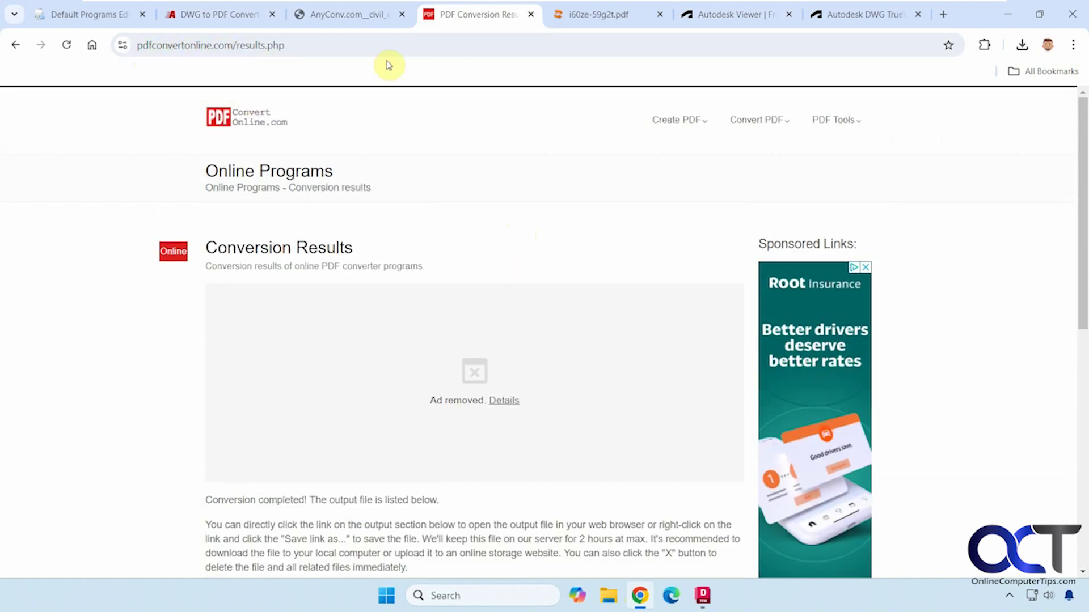
click(714, 17)
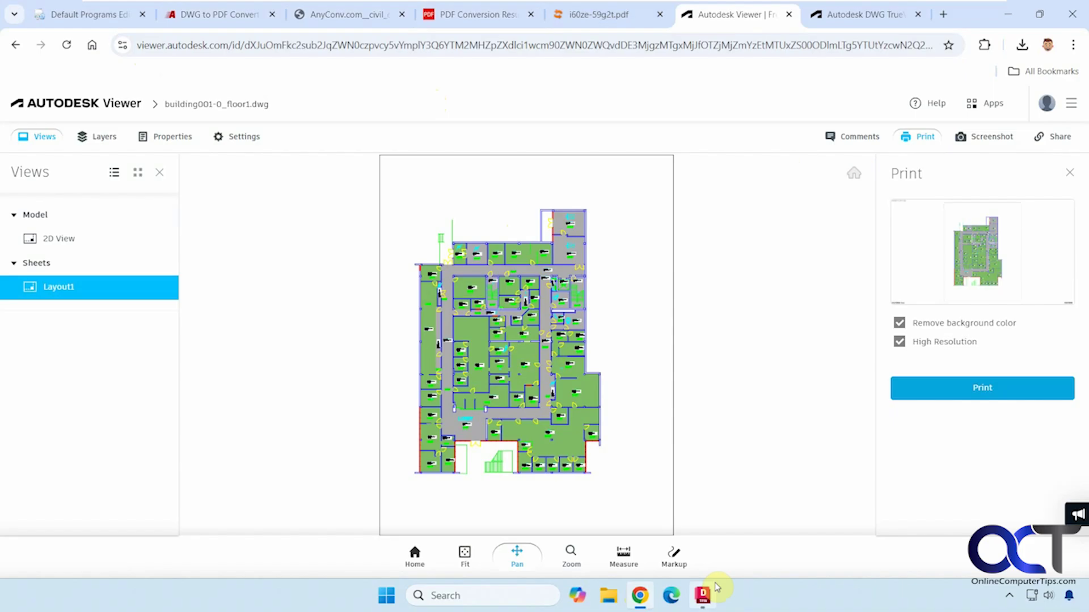
- Switch back to DWG TrueView 2025 showing the civil_example-imperial.dwg site plan
click(703, 595)
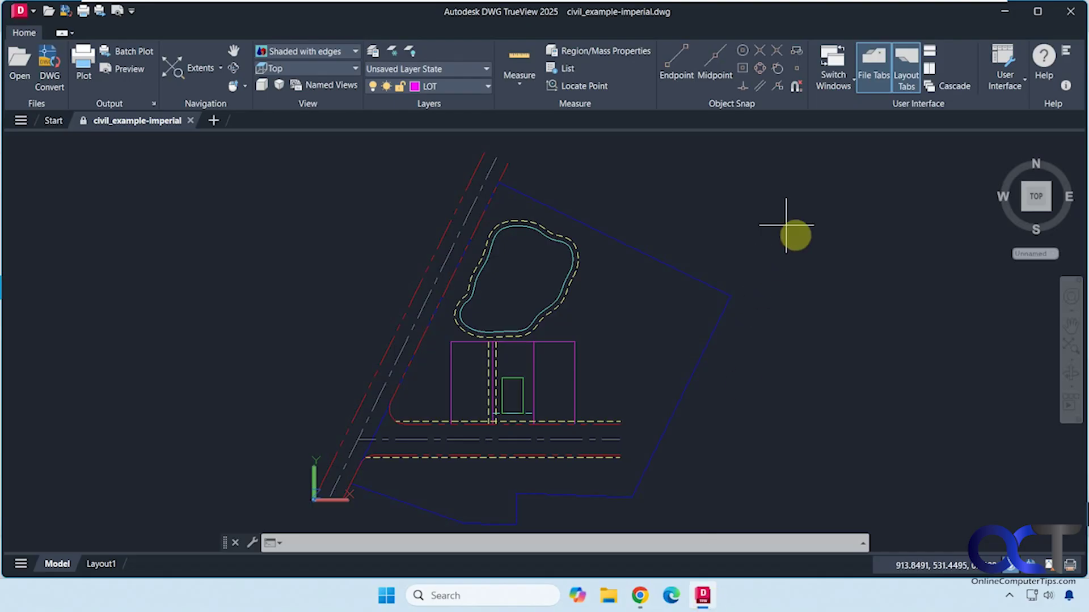